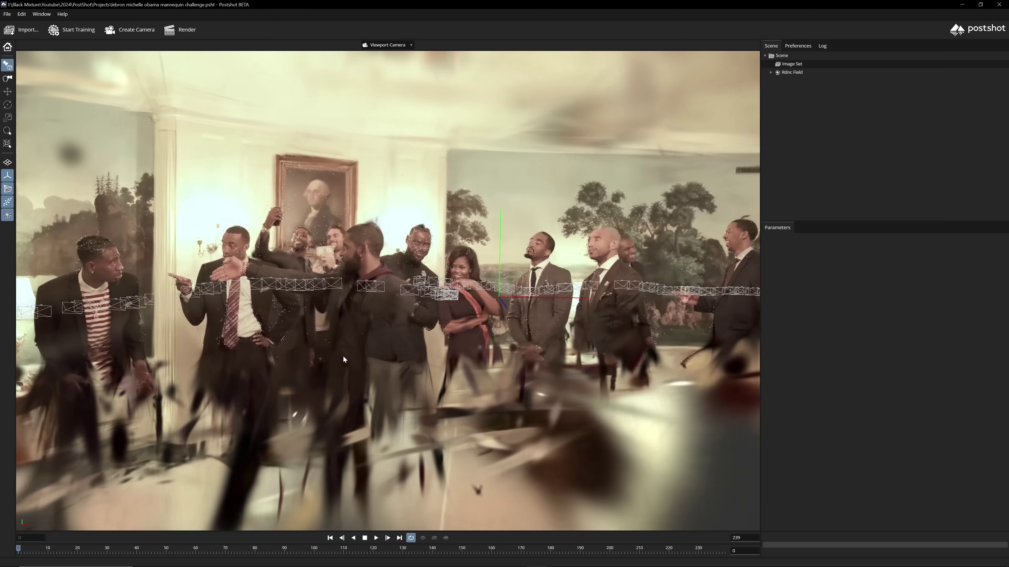
key(d)
key(a)
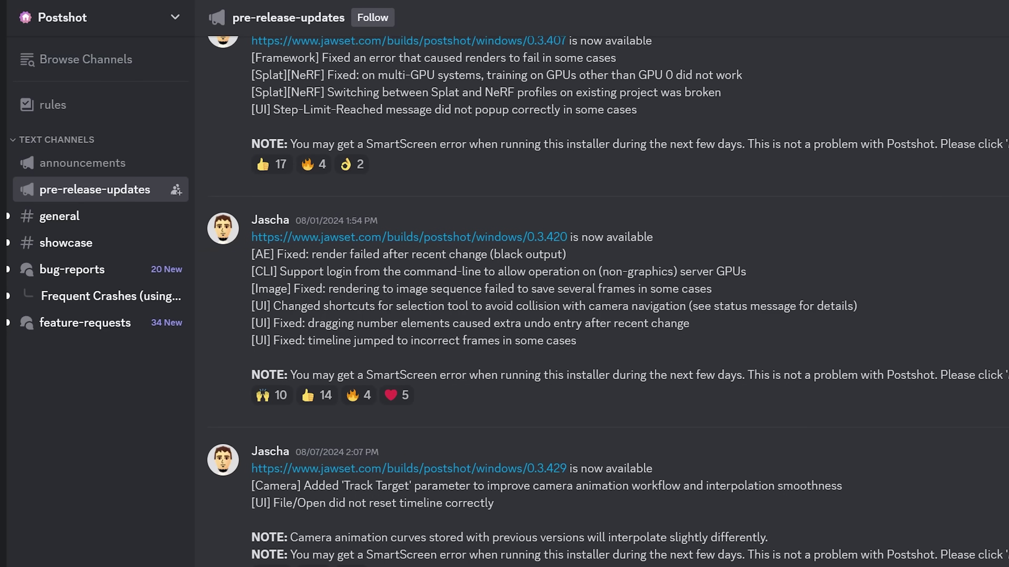
Step: Read through the pre-release updates and the bug reports in the Postshot Discord server
scroll(602, 301, up, 7)
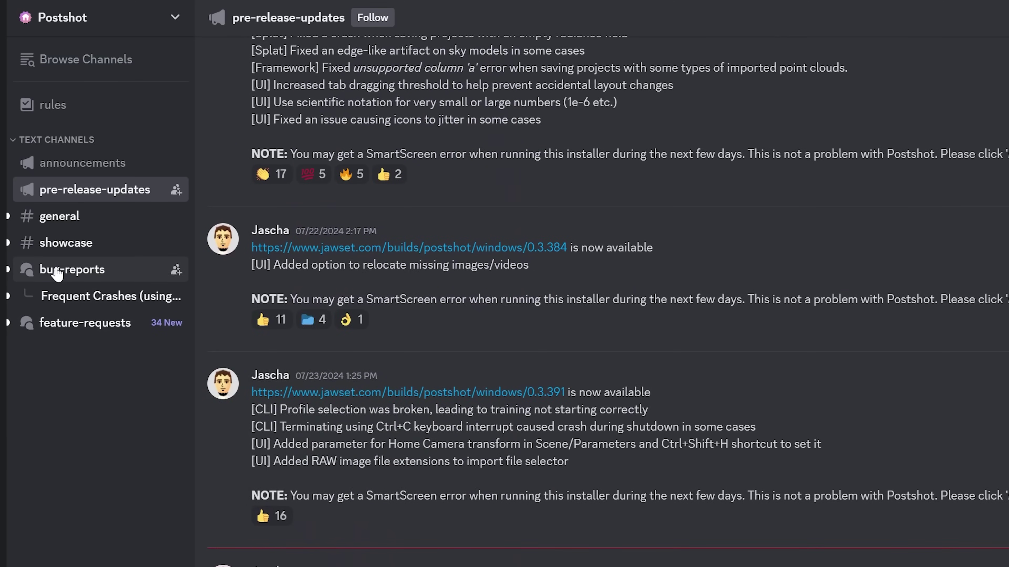
click(58, 274)
scroll(587, 213, down, 5)
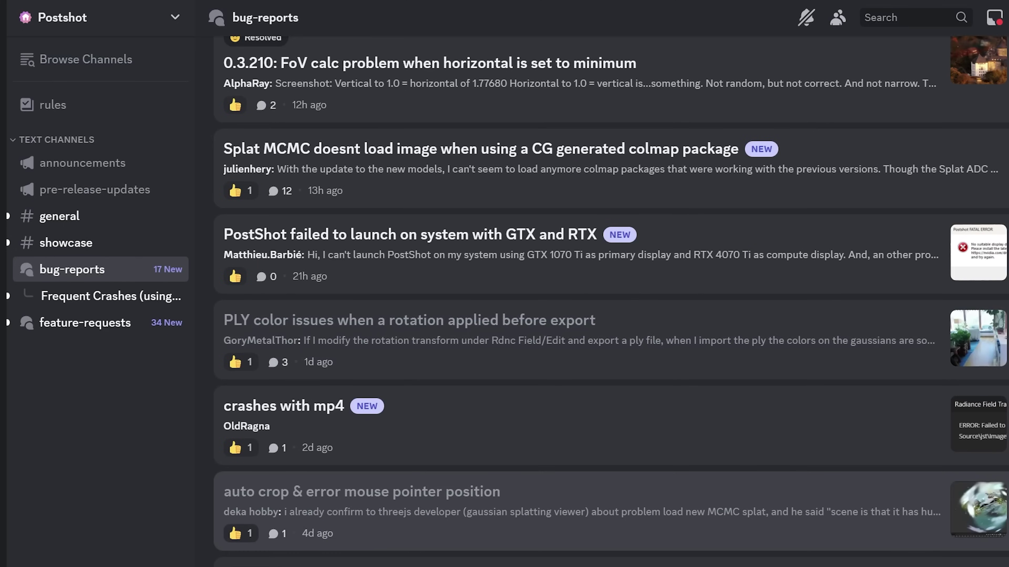
scroll(686, 555, down, 3)
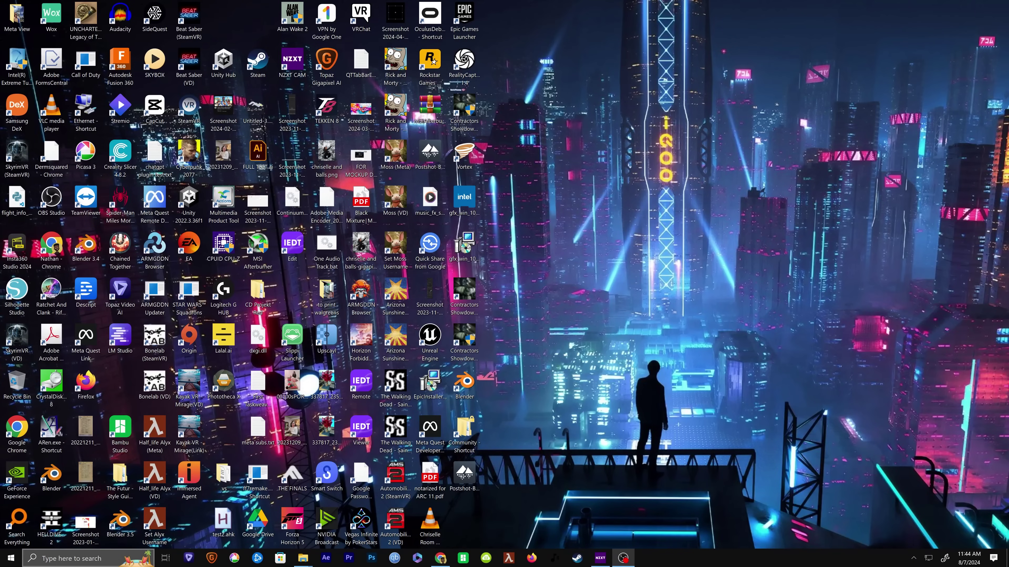
Step: Find and launch Postshot from the Windows desktop and maximize its window
click(96, 563)
text(p)
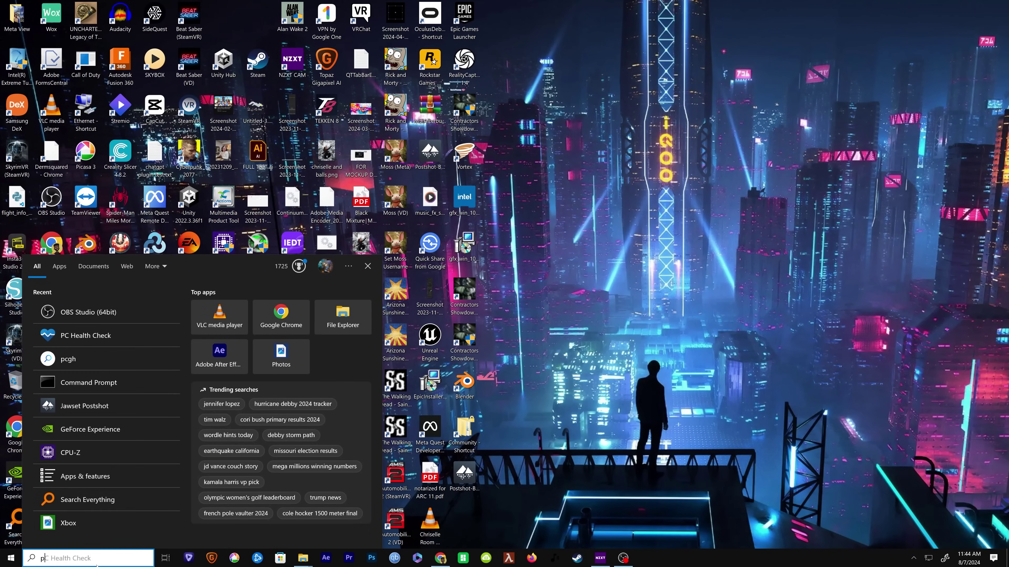
text(ost)
key(Return)
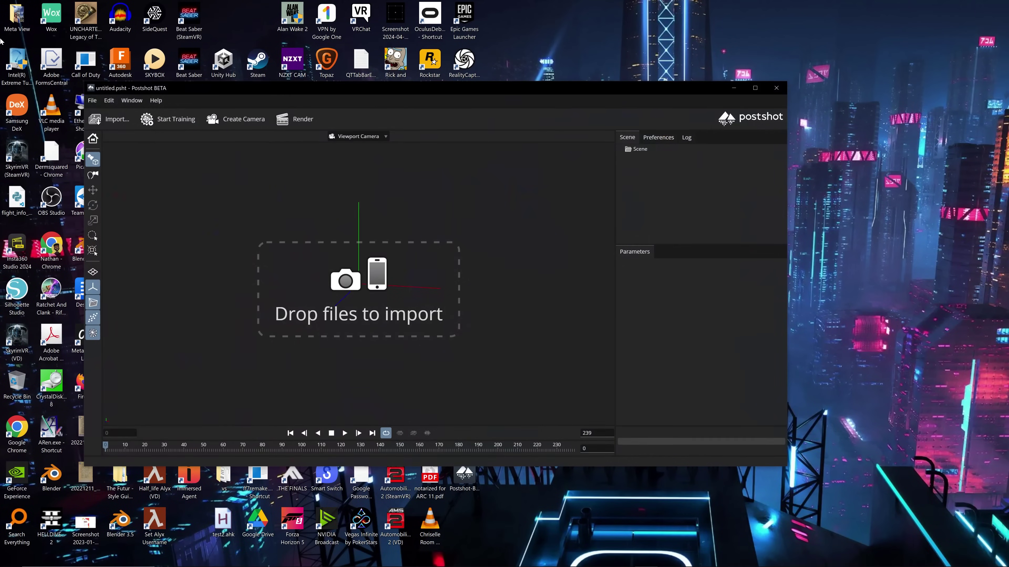
click(751, 92)
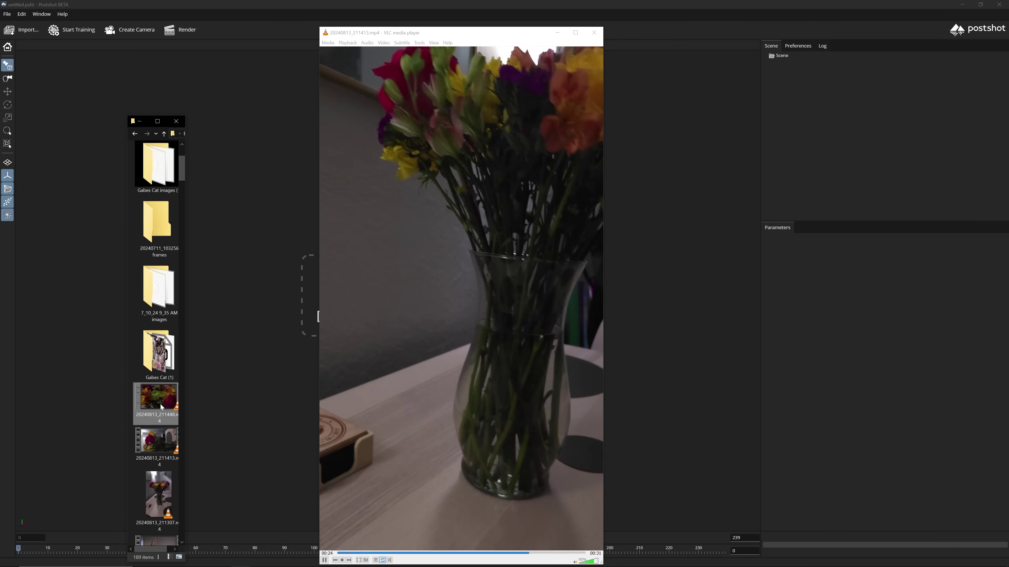
Step: Preview the flower videos 20240813_211448.mp4 and 20240813_211307.mp4 in the media player, skip ahead in the second one, and close it
double_click(160, 404)
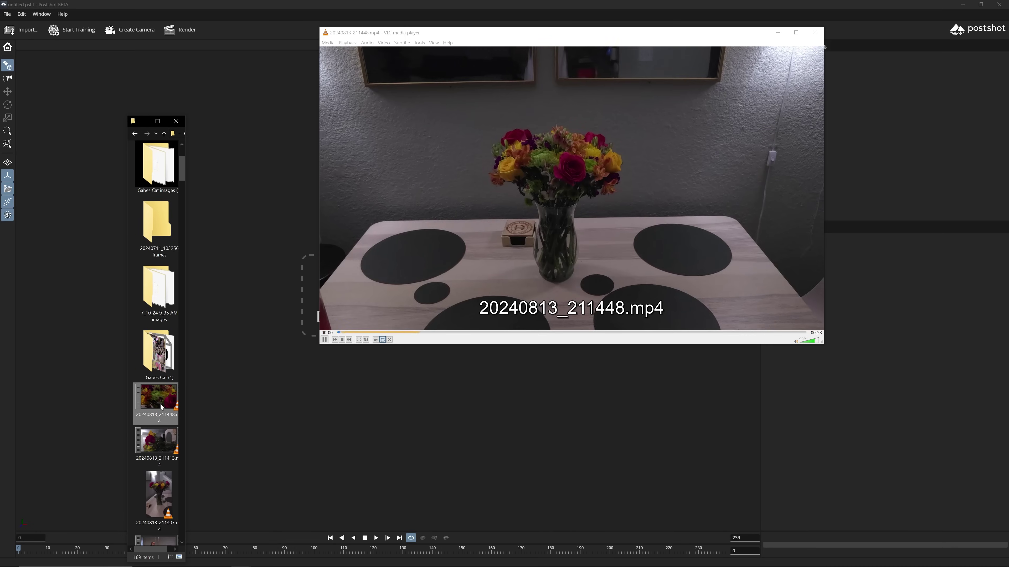
drag(562, 35, 522, 97)
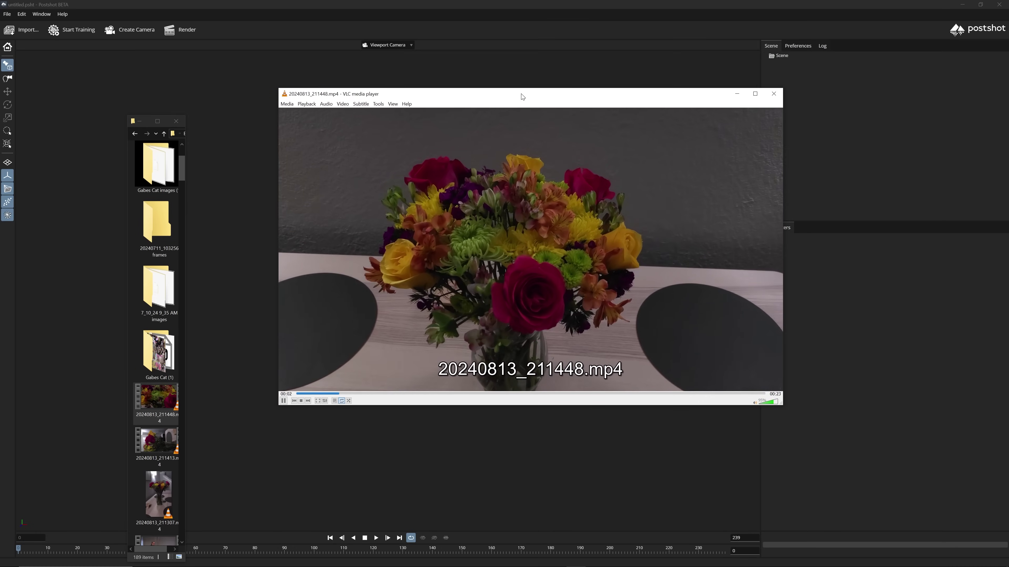
double_click(158, 490)
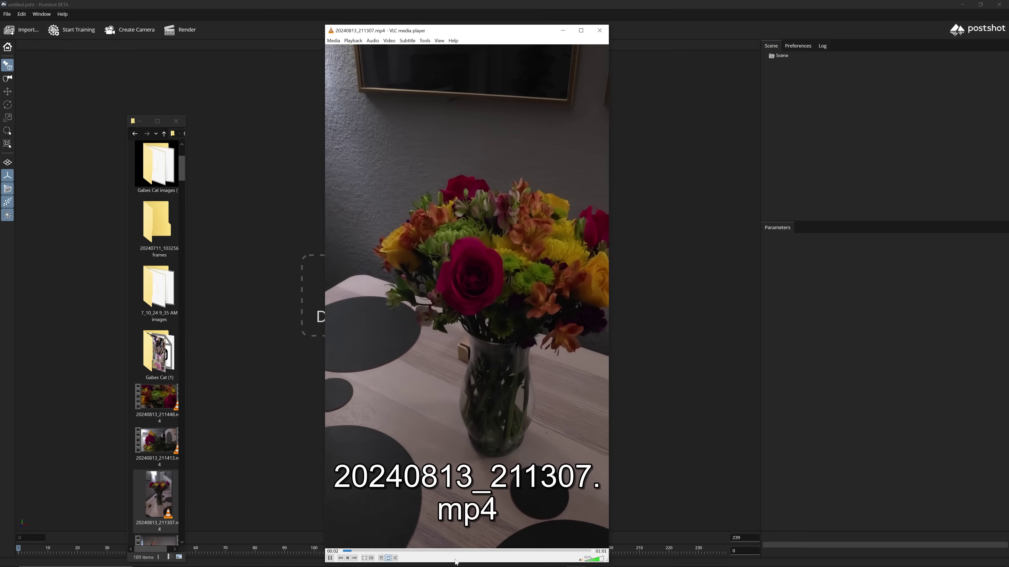
click(478, 551)
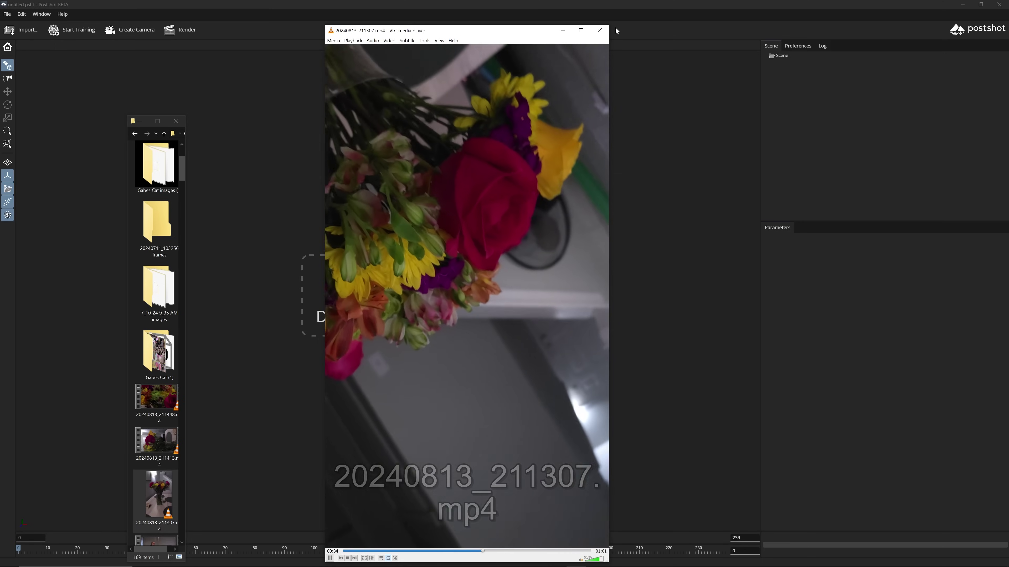
click(599, 30)
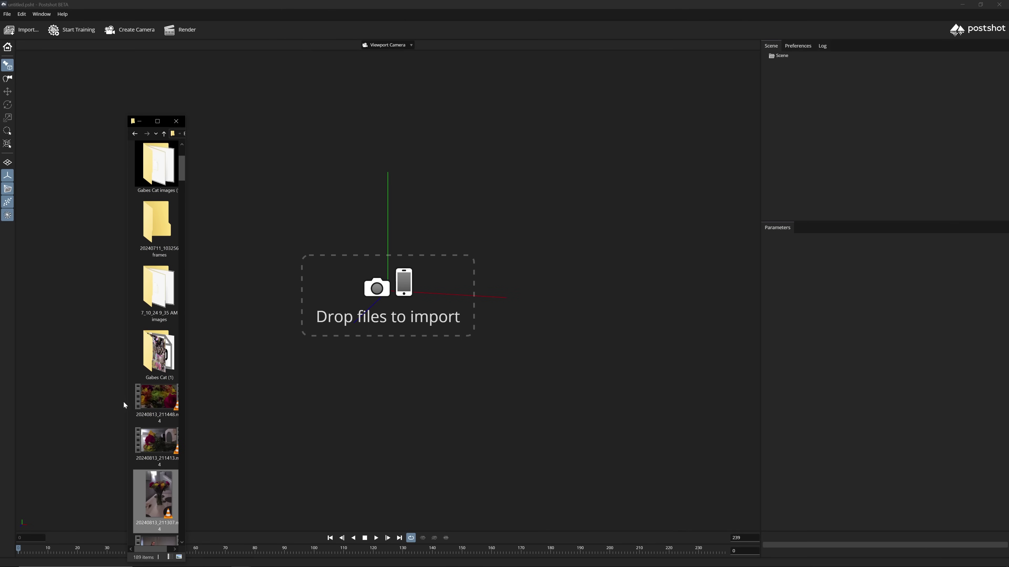
Step: Import the three 20240813 flower videos together and start training a Splat MCMC radiance field limited to 30 kSteps
drag(130, 403, 166, 510)
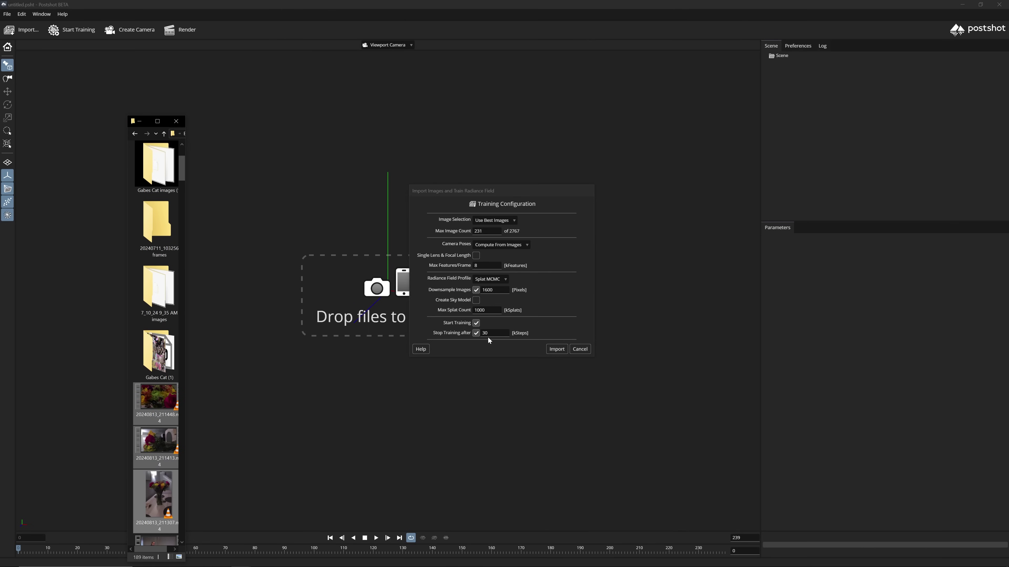
click(580, 350)
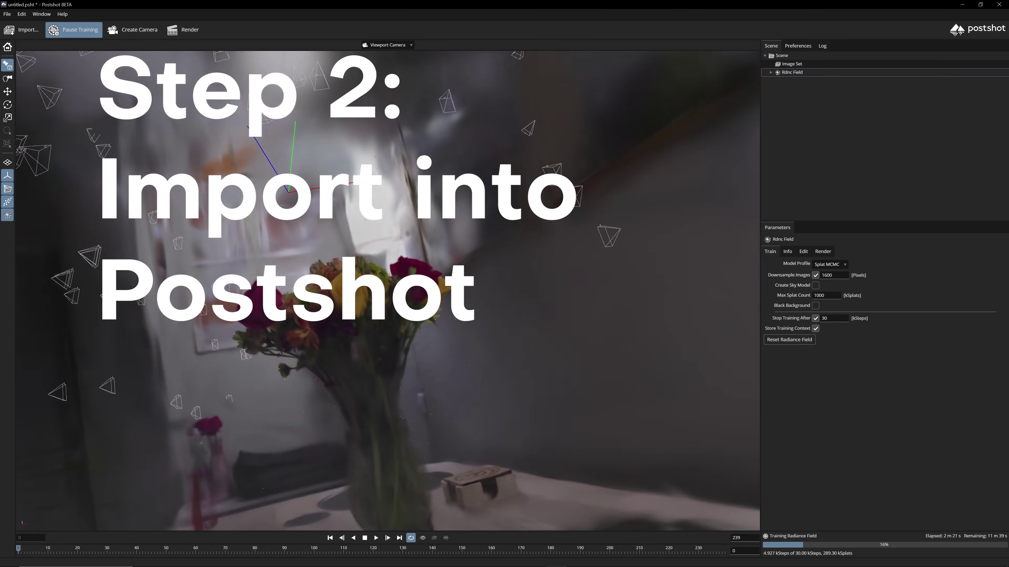
Step: Hide the radiance field to inspect the sparse point cloud and the camera positions around the flowers
drag(463, 368, 473, 398)
scroll(388, 290, down, 4)
click(7, 215)
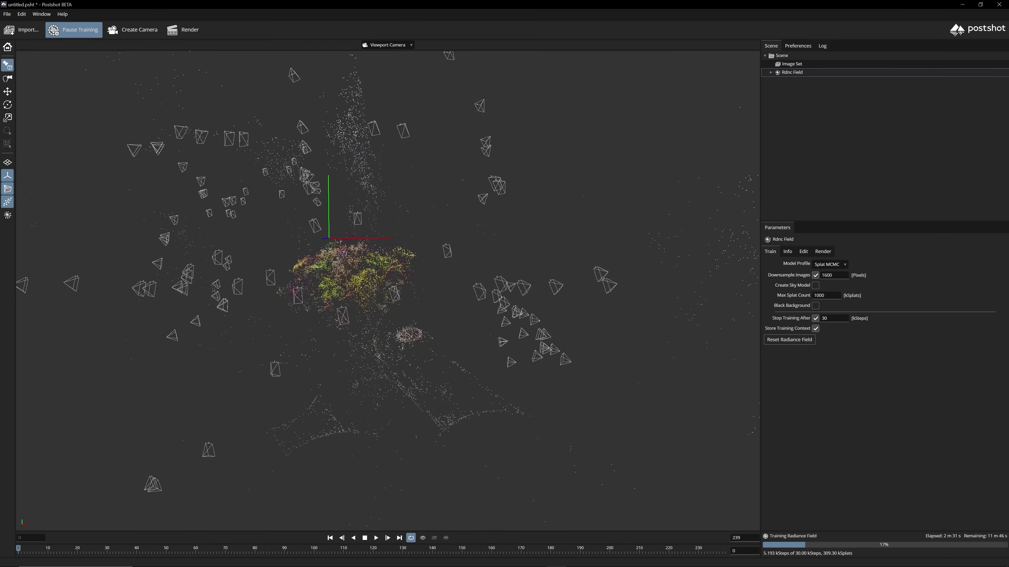
scroll(388, 290, down, 3)
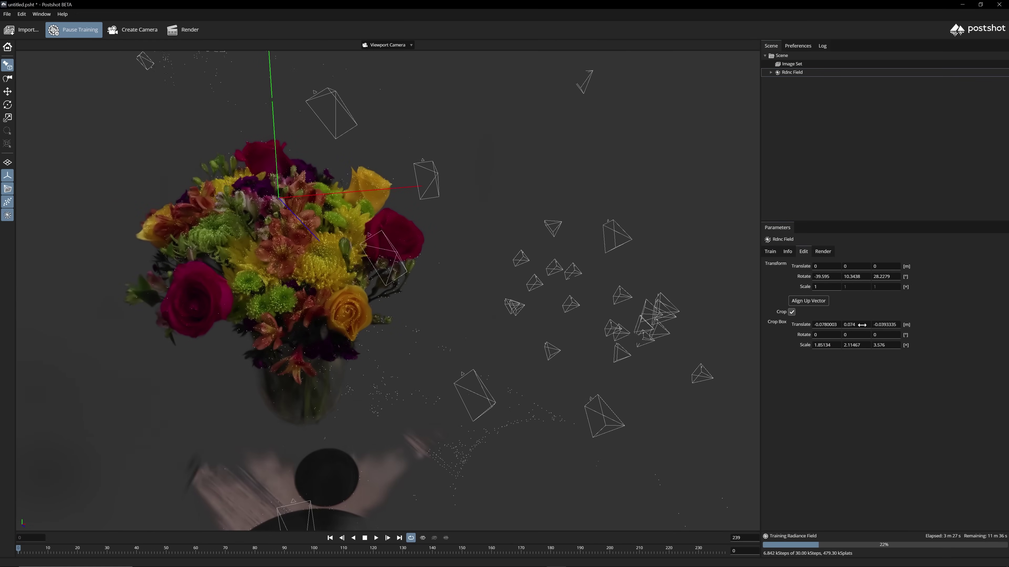
Step: Adjust the radiance field's crop box around the bouquet to Z translation -0.172667, Z rotation -0.221333 and Z scale 3.898
drag(822, 338, 857, 344)
drag(516, 318, 278, 309)
drag(437, 302, 278, 270)
drag(879, 345, 920, 337)
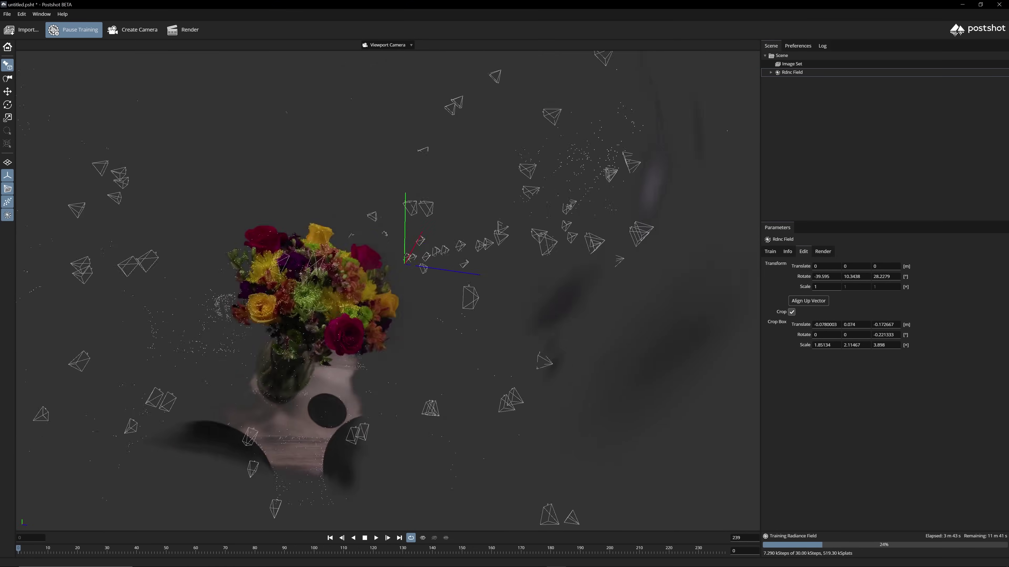
drag(388, 290, 437, 290)
scroll(388, 290, up, 3)
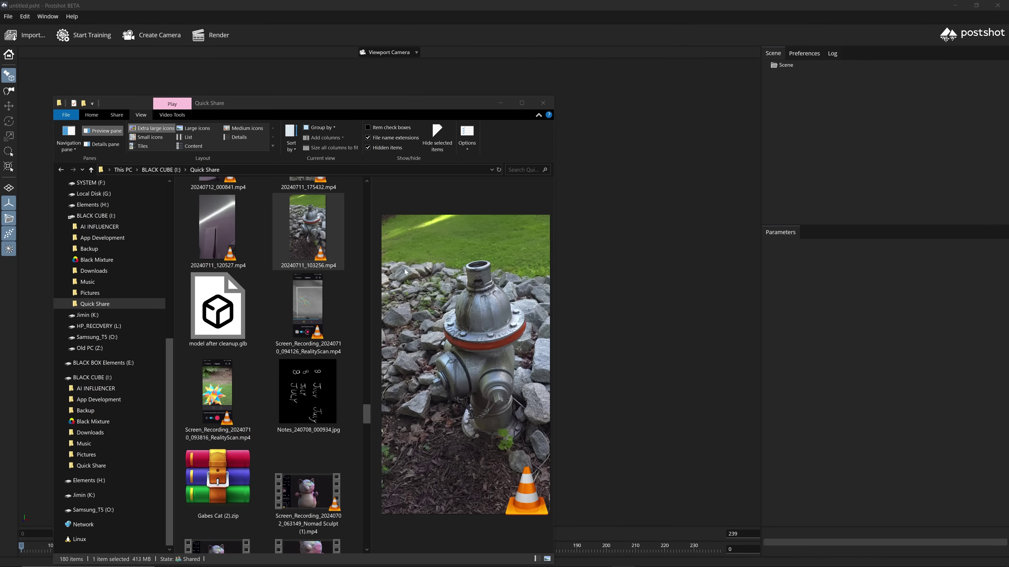
Step: Bring the hydrant video 20240711_103256.mp4 into the empty project for import and keep image selection on Use Best Images
double_click(312, 216)
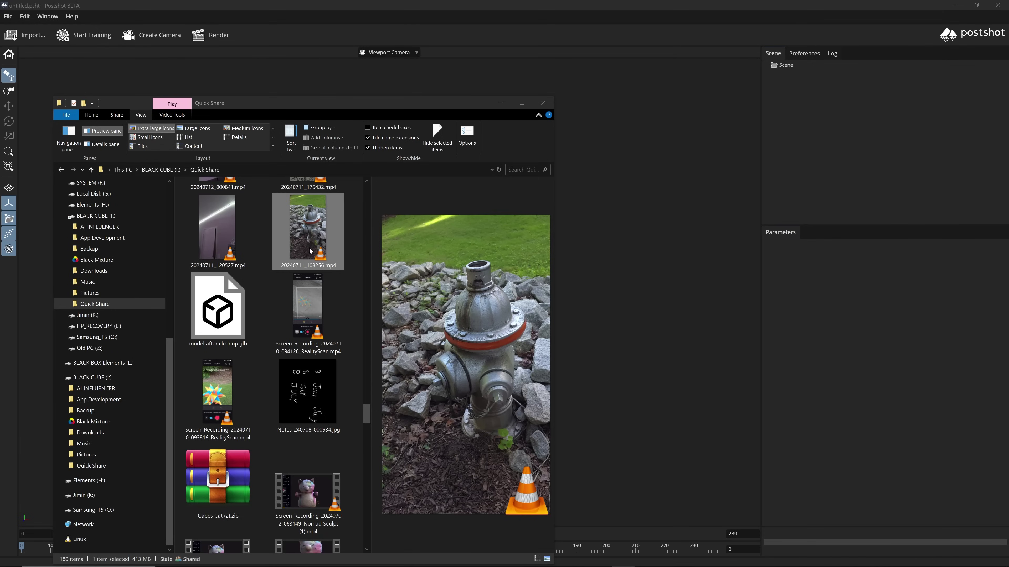
drag(309, 226, 696, 248)
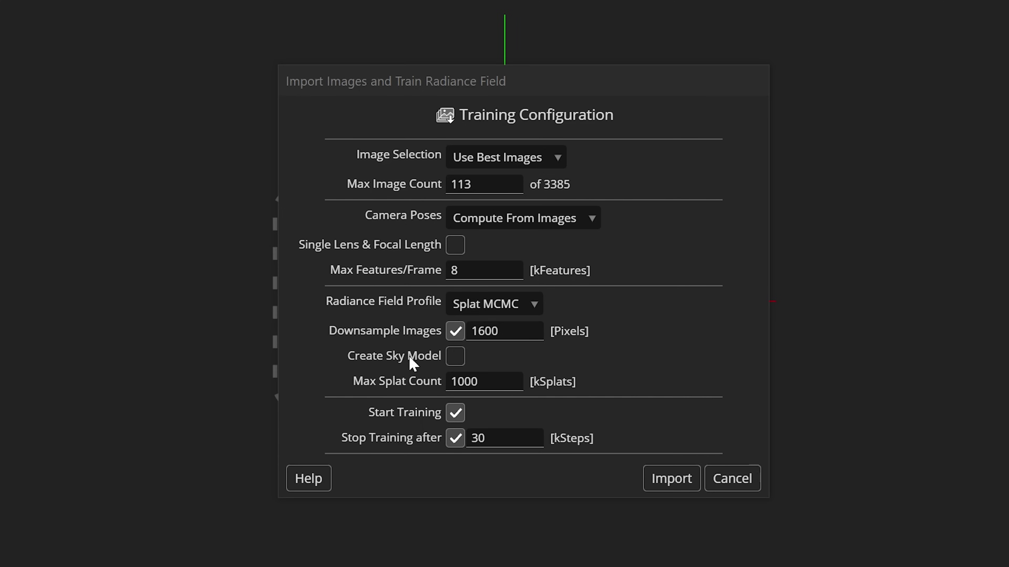
click(509, 165)
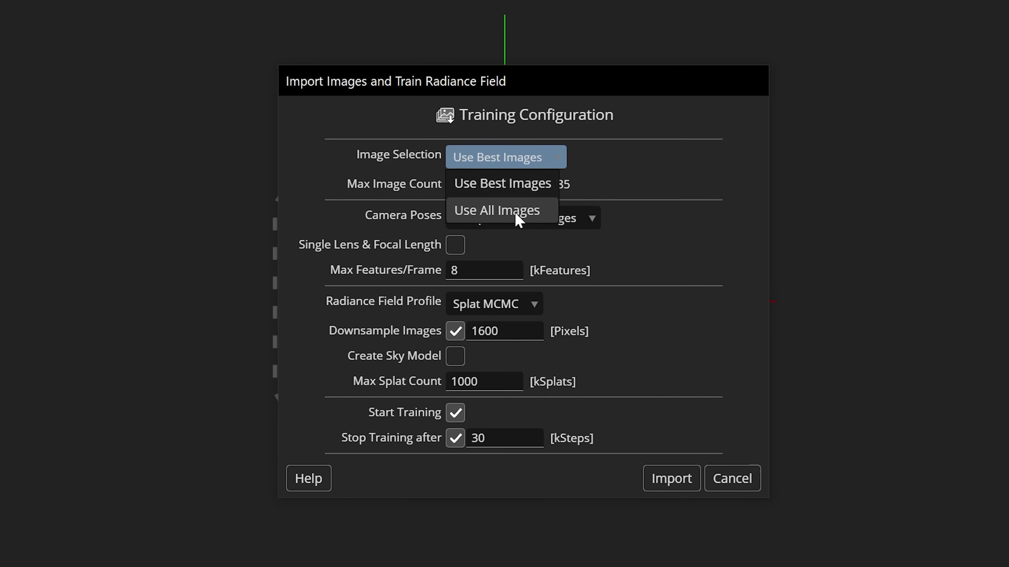
click(520, 187)
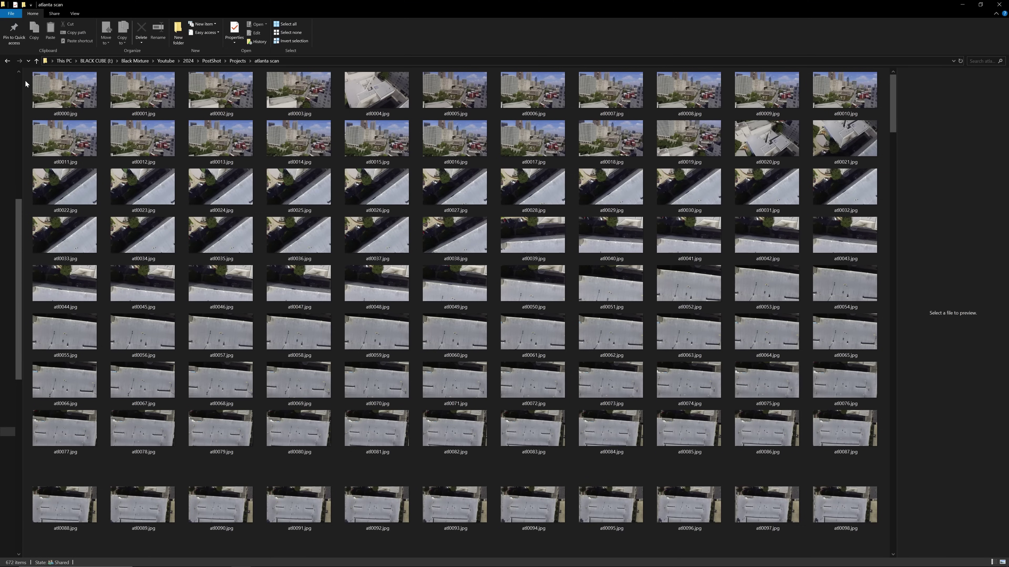
Step: Select a large block of frames in the atlanta scan image folder, starting from the first picture
drag(25, 80, 867, 560)
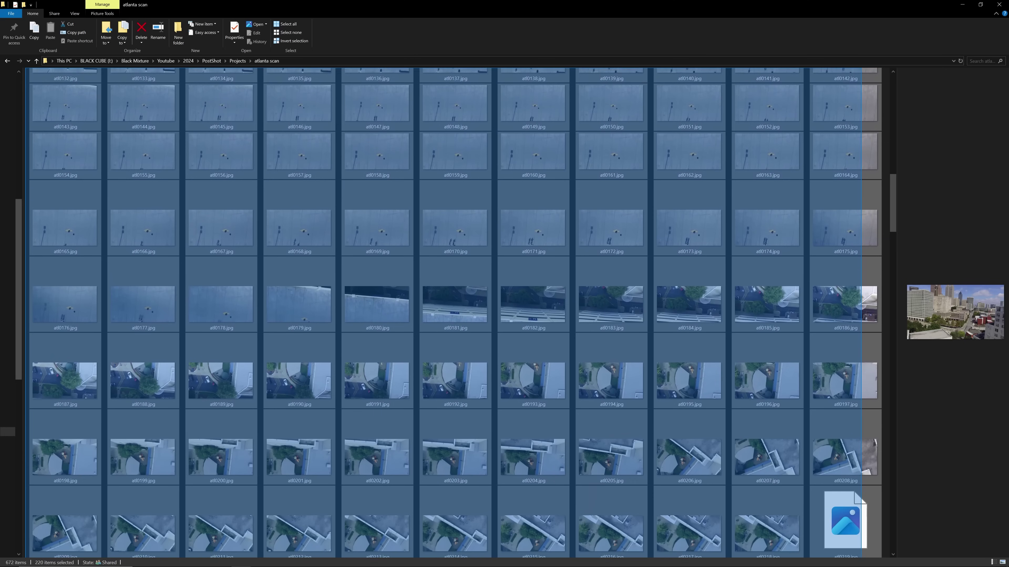
drag(868, 560, 870, 560)
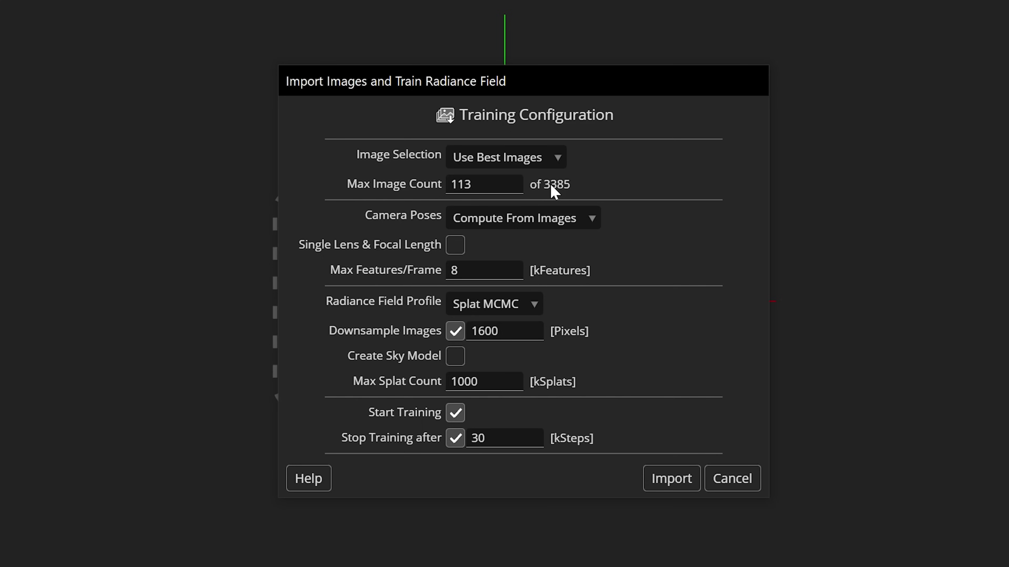
Step: Review the camera pose, feature limit and radiance field profile options, keeping Compute From Images, 8 kFeatures and Splat MCMC
click(528, 219)
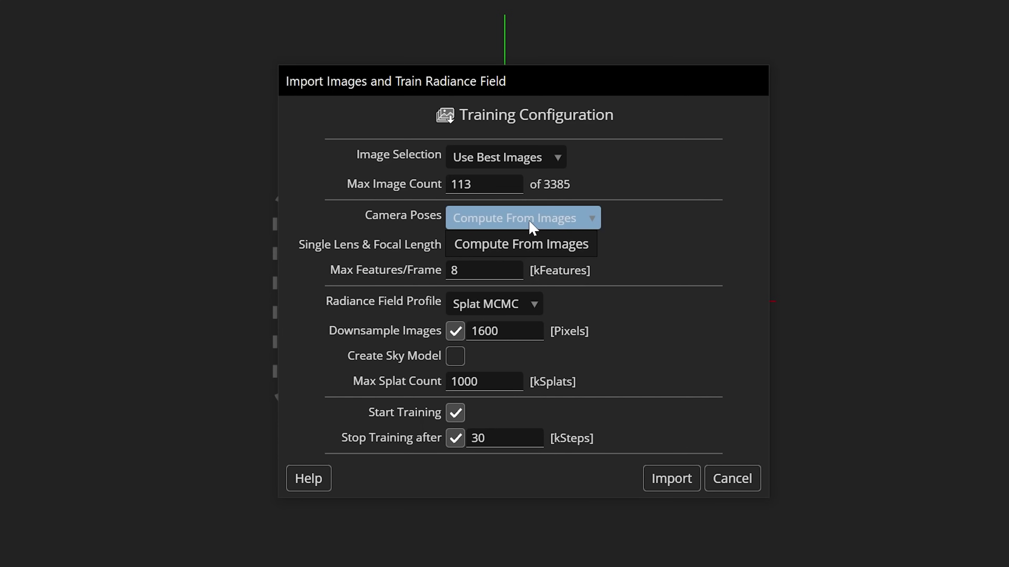
click(556, 223)
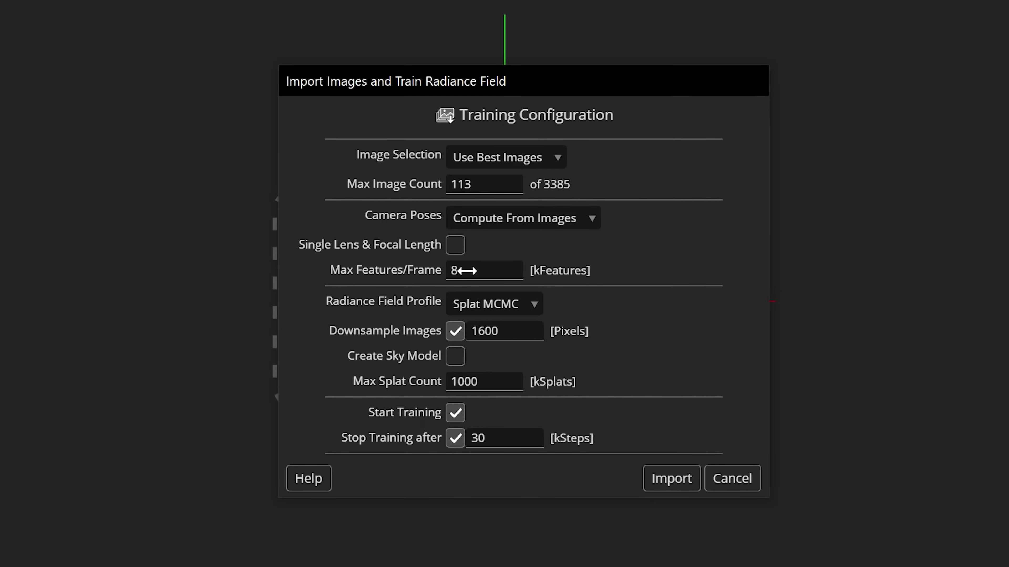
click(484, 270)
click(507, 305)
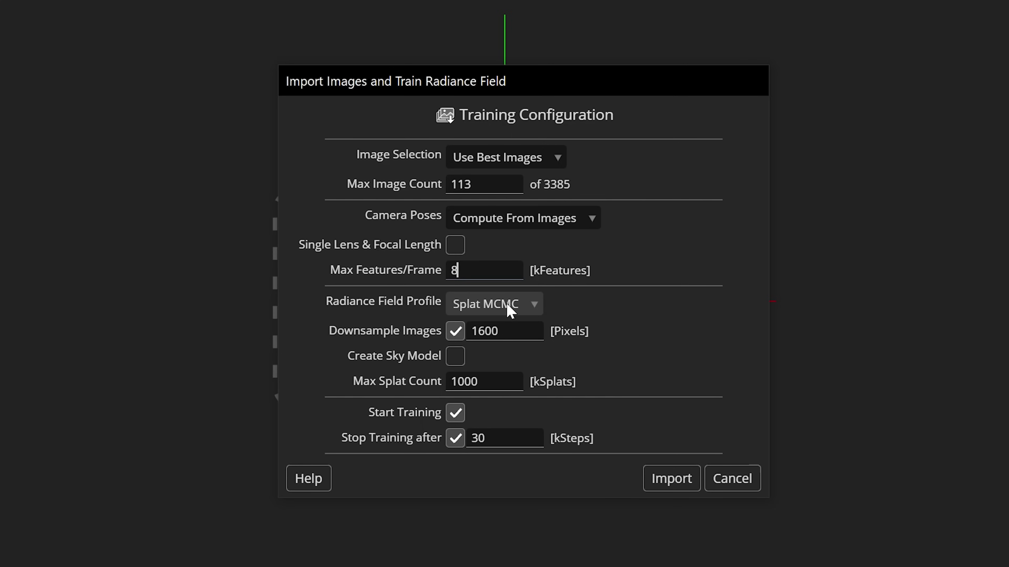
click(510, 311)
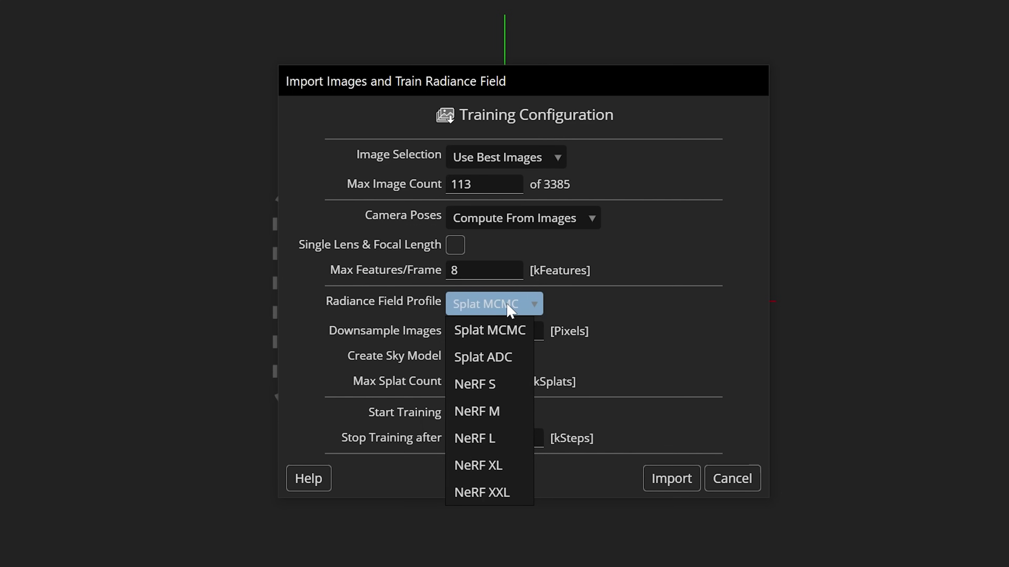
click(507, 304)
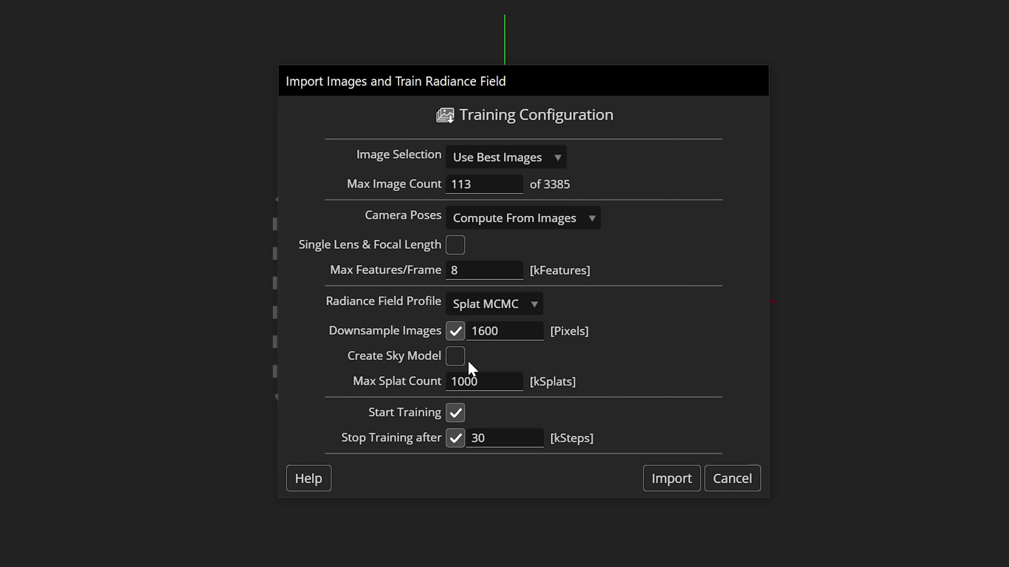
Step: Import the hydrant video with Create Sky Model enabled, Max Splat Count kept at 1000 kSplats and Start Training disabled
click(449, 360)
double_click(487, 382)
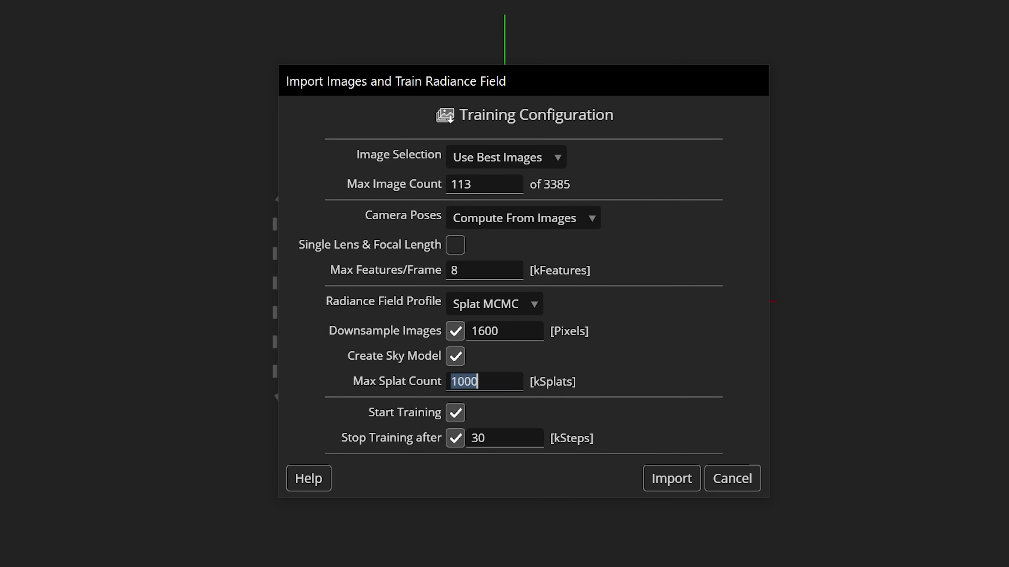
click(506, 412)
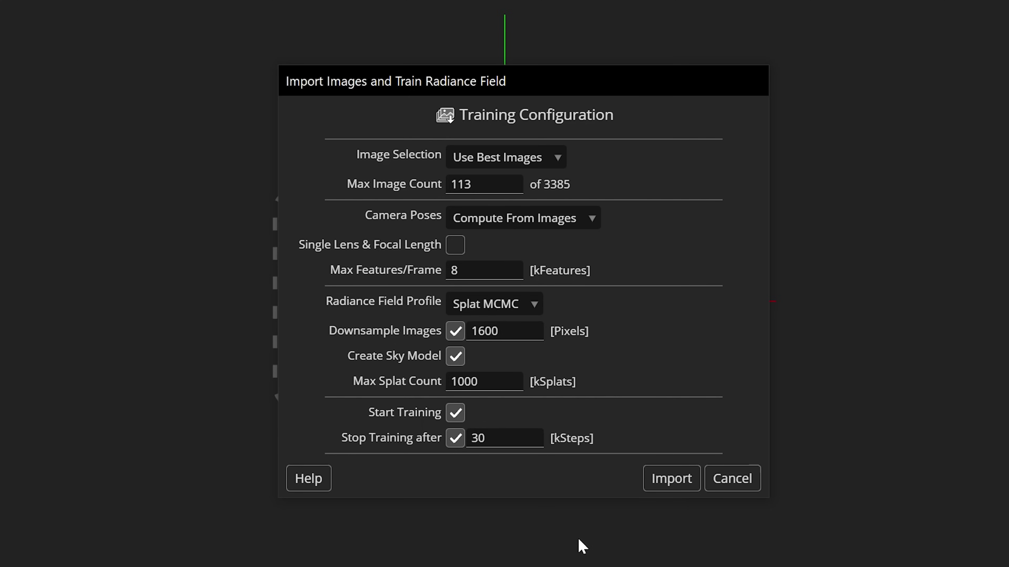
click(456, 413)
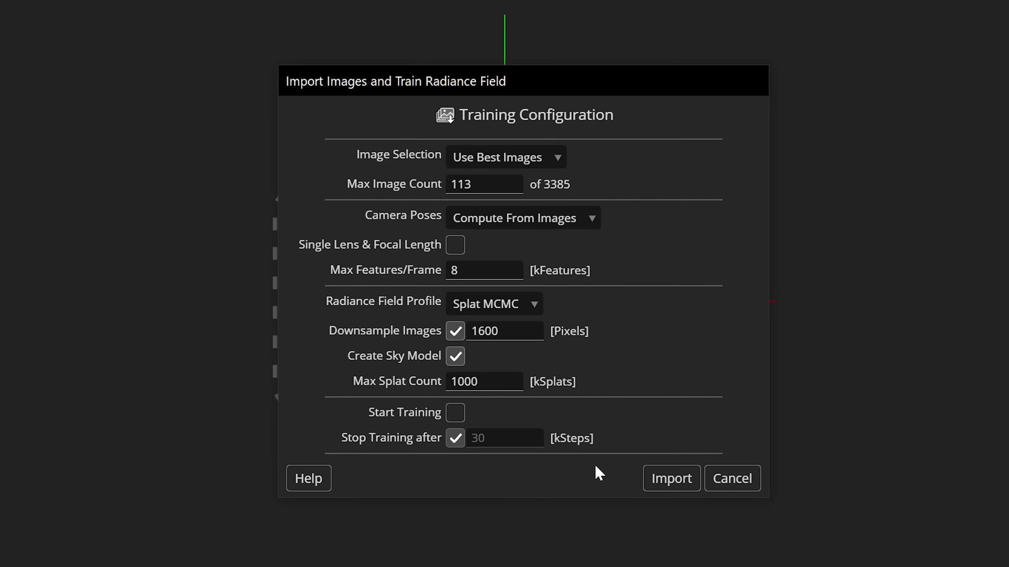
click(671, 478)
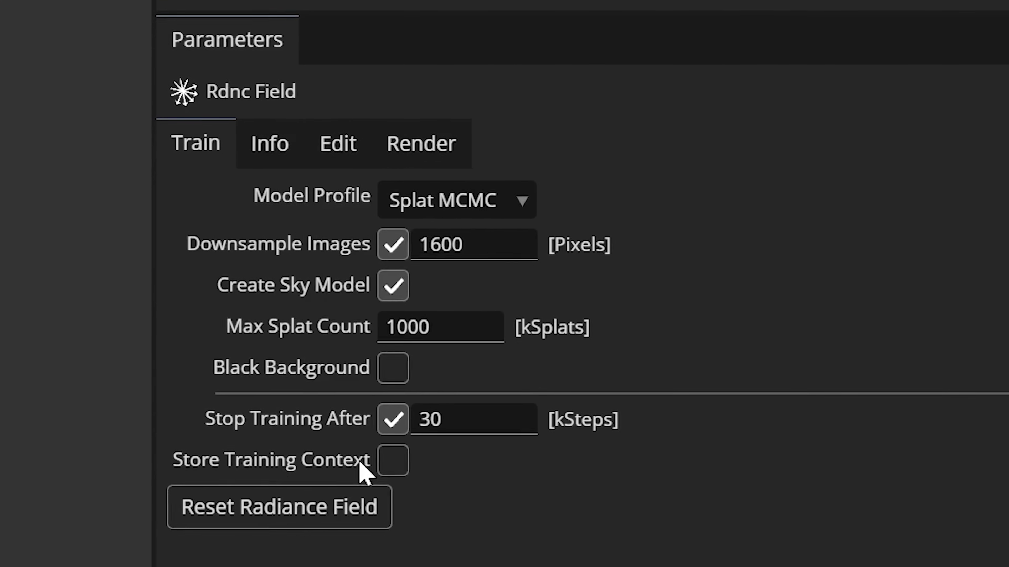
Step: Enable Store Training Context for the radiance field and save the project as Fire Hydrant splat example
click(351, 460)
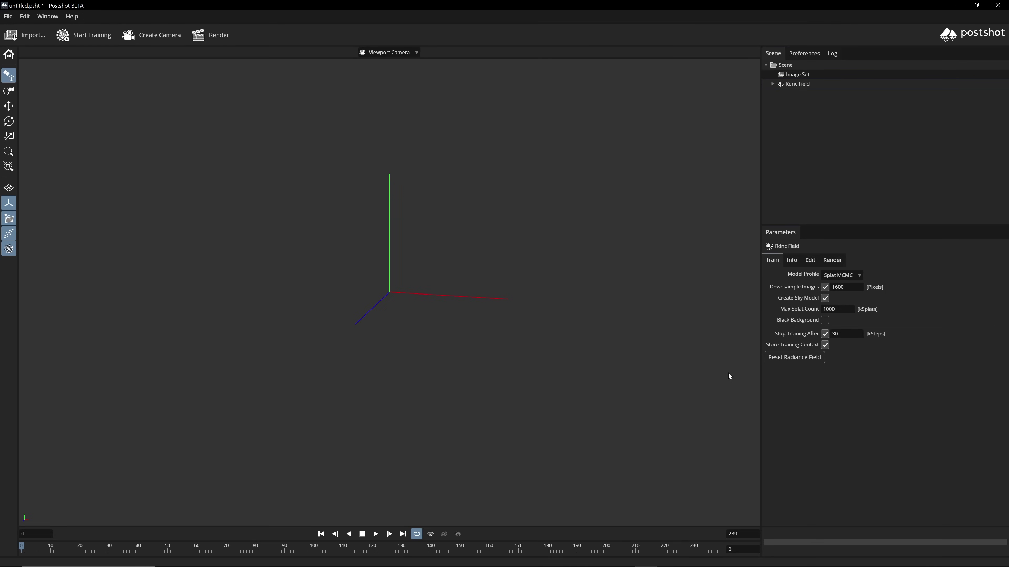
click(9, 16)
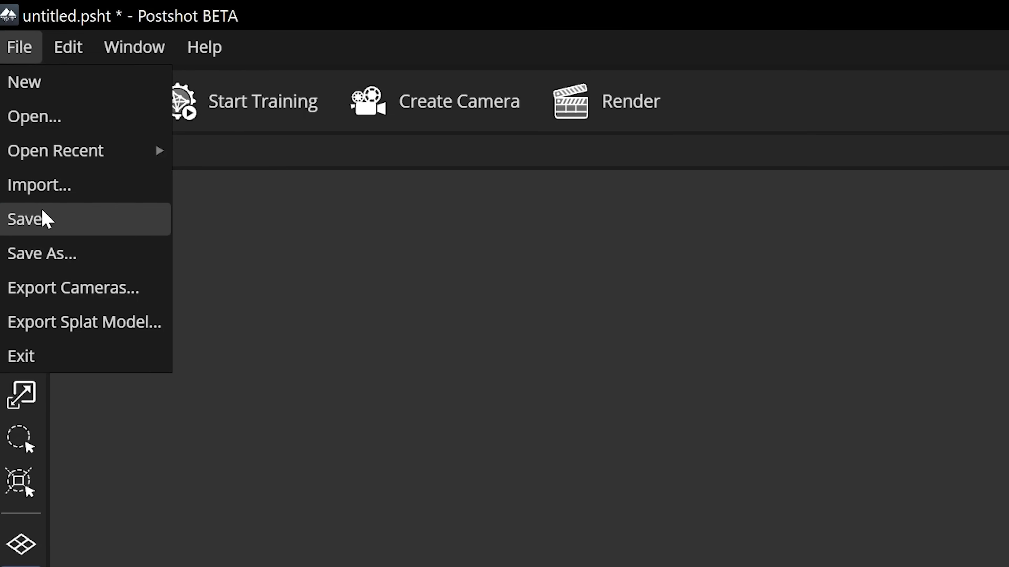
click(38, 197)
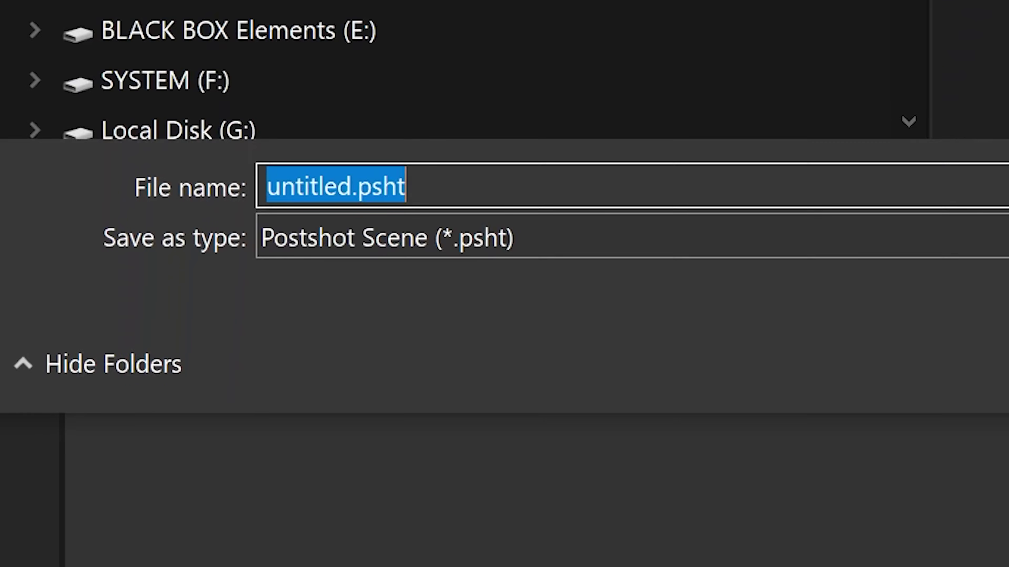
text(fire)
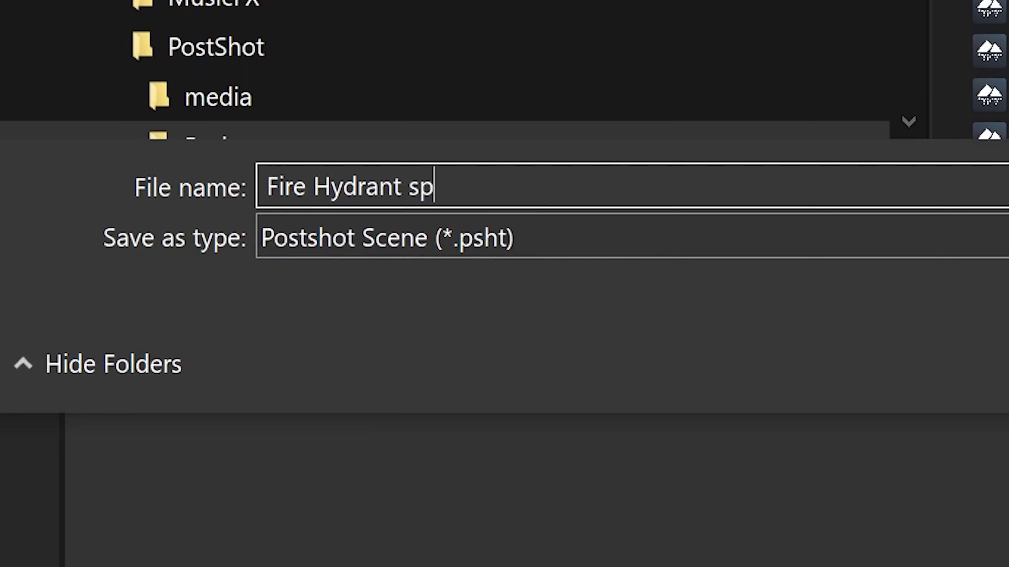
text(lat exa)
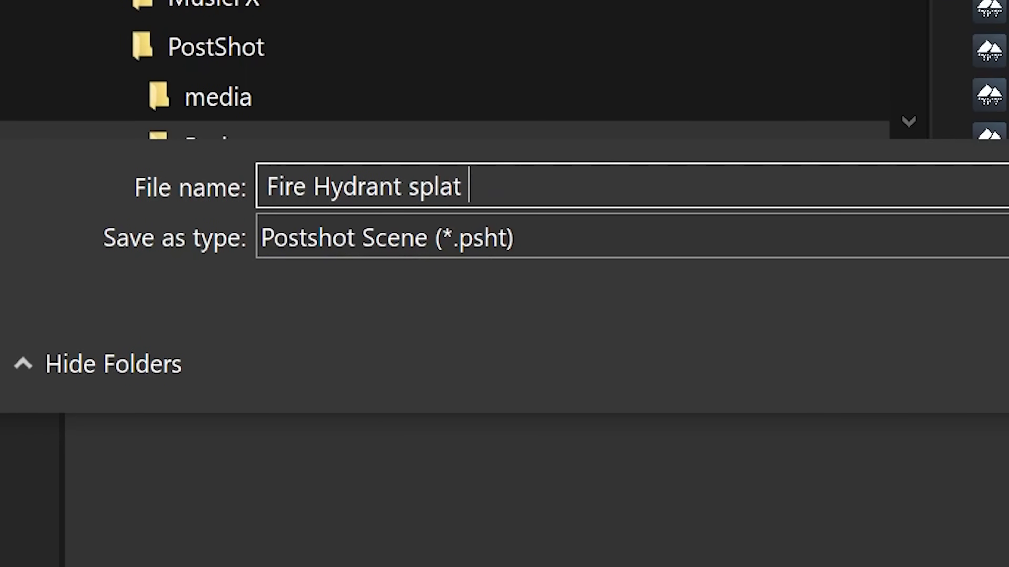
text(mple)
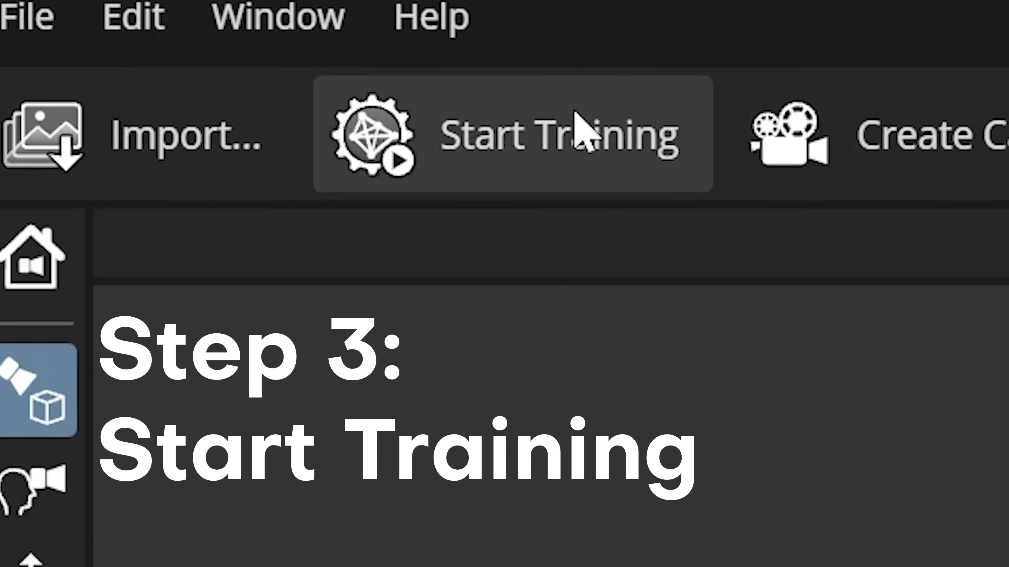
Step: Start training and examine the sparse hydrant point cloud from above and from the side during camera tracking
click(191, 49)
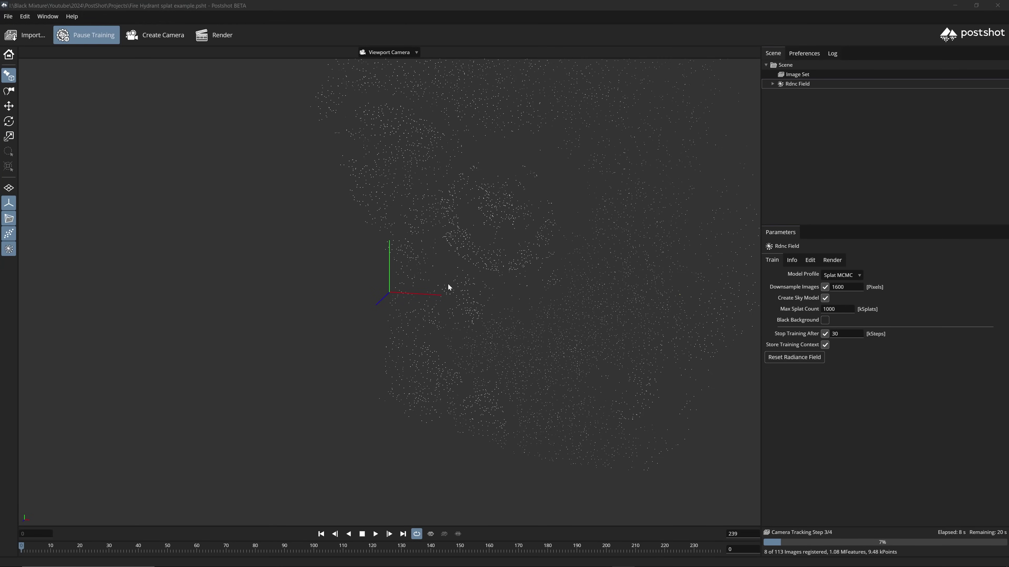
drag(448, 288, 449, 227)
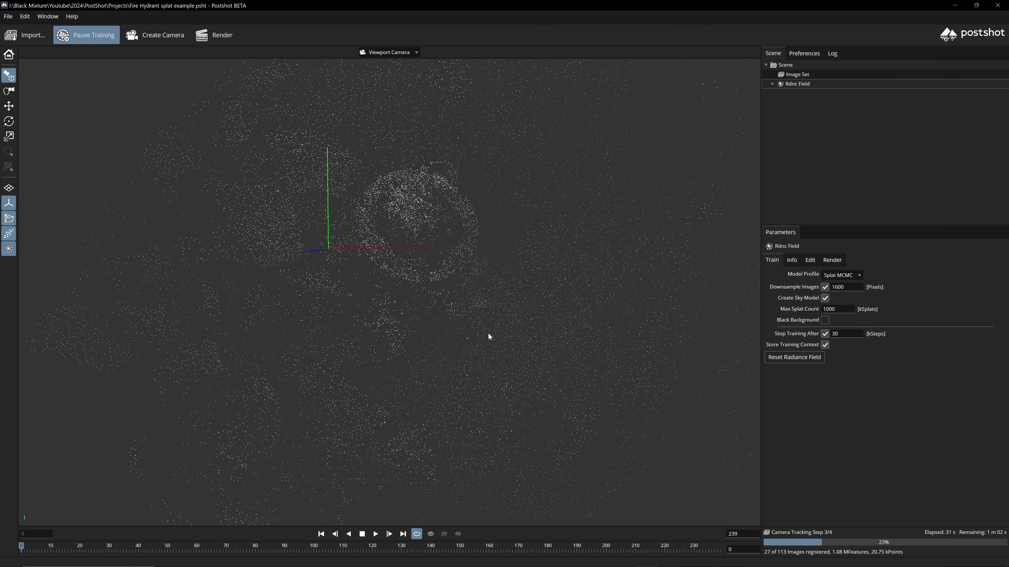
drag(515, 355, 507, 431)
middle_drag(506, 430, 474, 244)
middle_drag(469, 441, 466, 333)
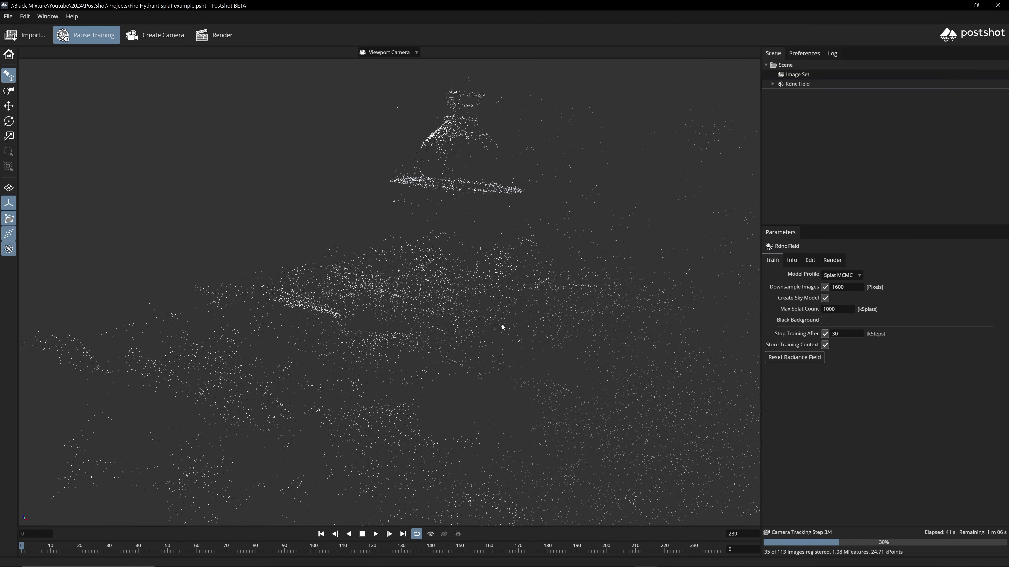
mouse_move(501, 324)
mouse_down()
mouse_move(456, 429)
mouse_move(477, 338)
mouse_move(433, 346)
mouse_move(457, 417)
mouse_move(496, 334)
mouse_up()
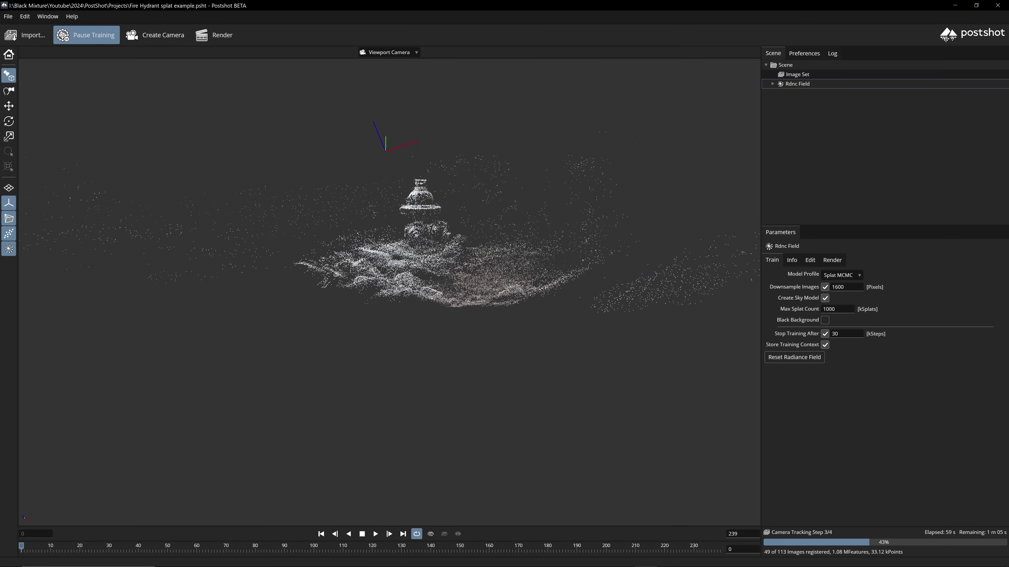
Step: Examine the hydrant and the surrounding rocks in the growing point cloud from several angles and heights
mouse_move(356, 247)
mouse_down()
mouse_move(356, 302)
mouse_move(356, 258)
mouse_up()
middle_drag(356, 258, 356, 412)
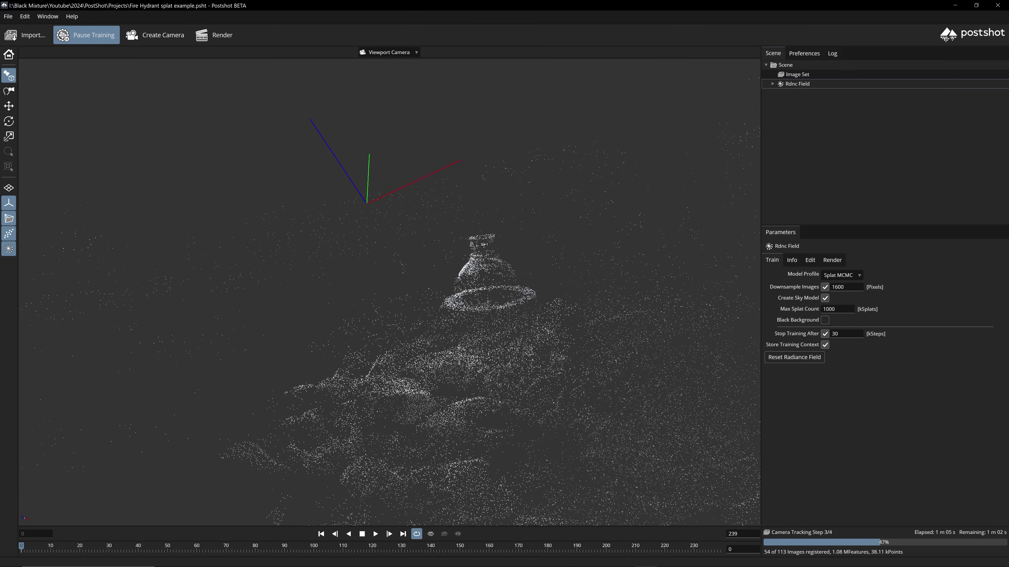
drag(575, 318, 574, 379)
middle_drag(574, 379, 541, 294)
drag(529, 399, 529, 318)
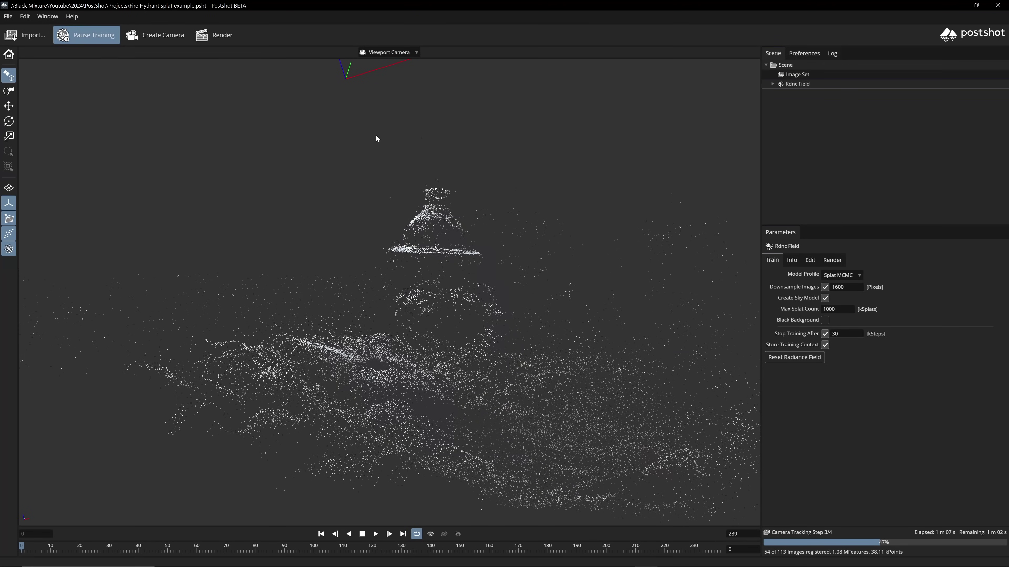
drag(576, 379, 560, 419)
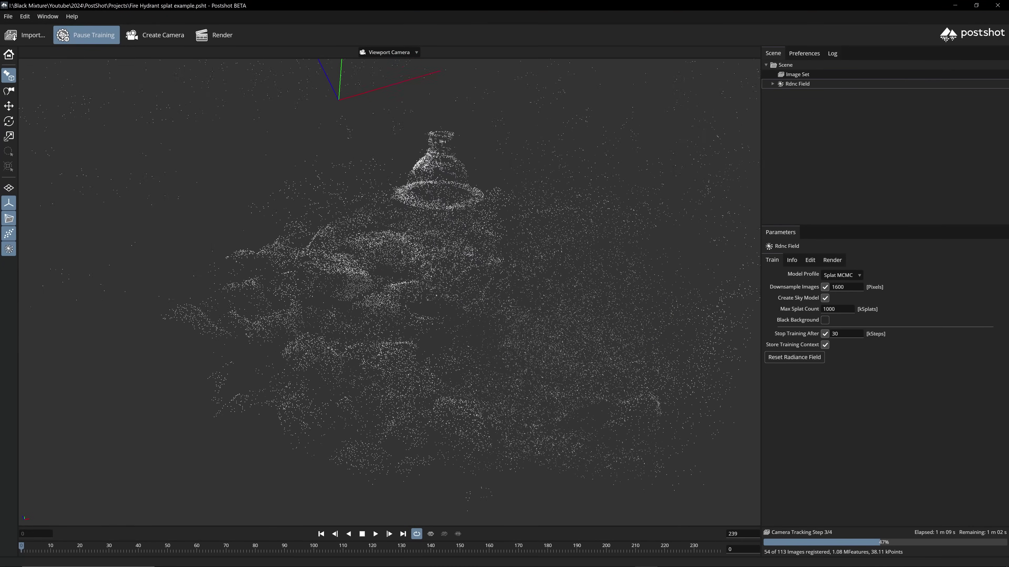
drag(396, 478, 397, 398)
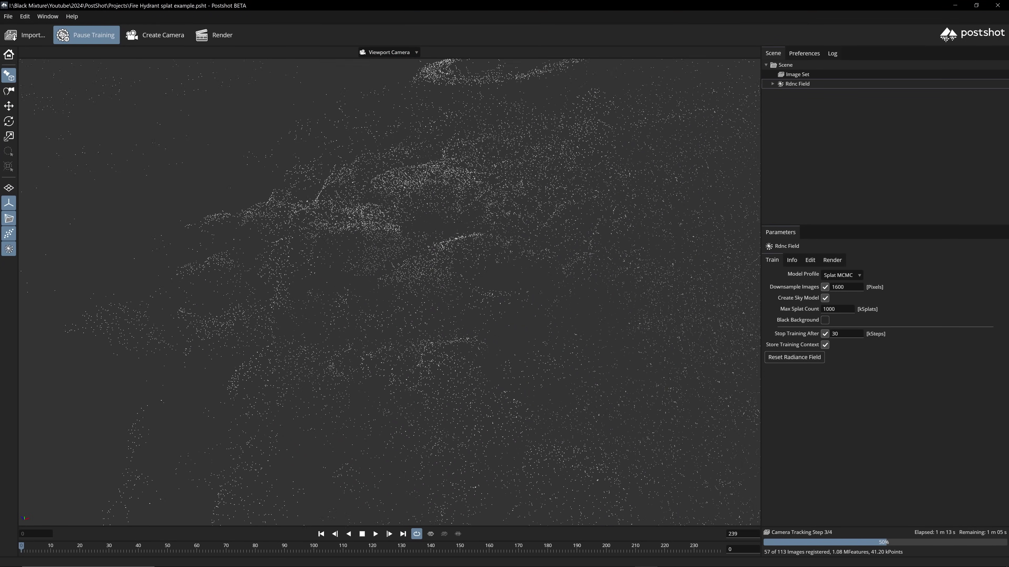
drag(390, 317, 397, 278)
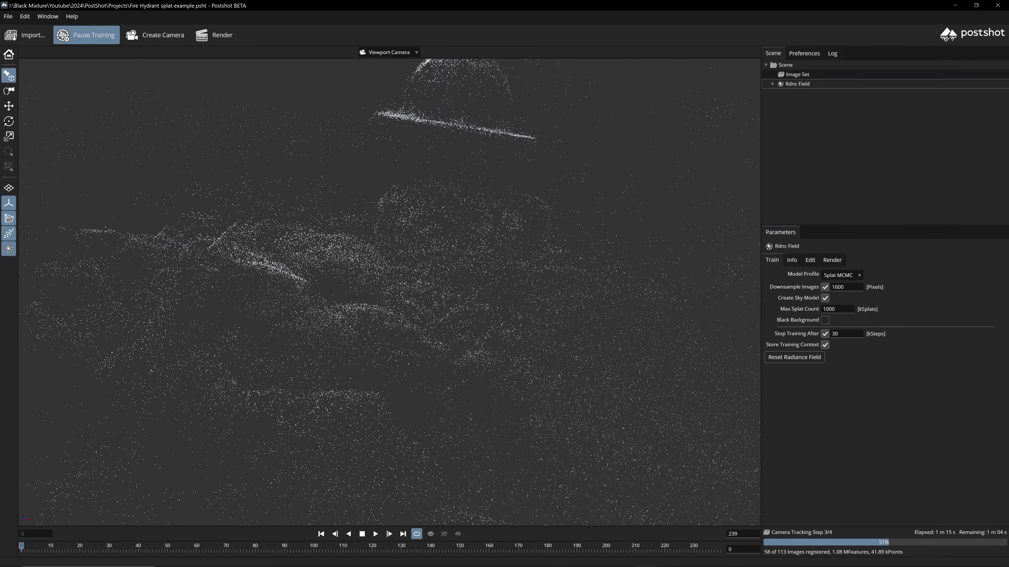
Step: Examine the overall extent of the tracked point cloud around the hydrant, including the distant background points
scroll(390, 293, down, 5)
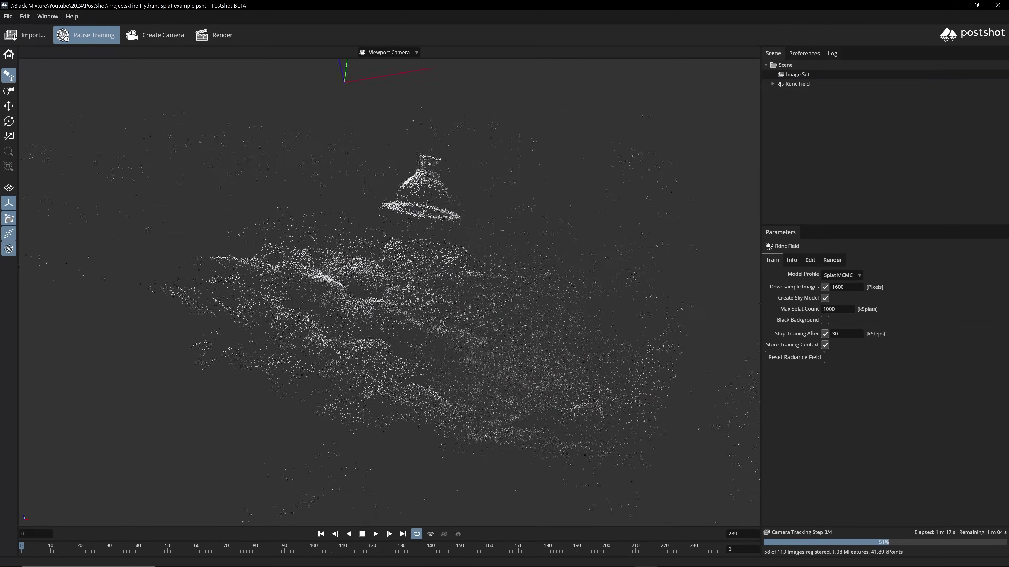
drag(363, 313, 390, 349)
scroll(389, 293, down, 6)
scroll(389, 292, up, 3)
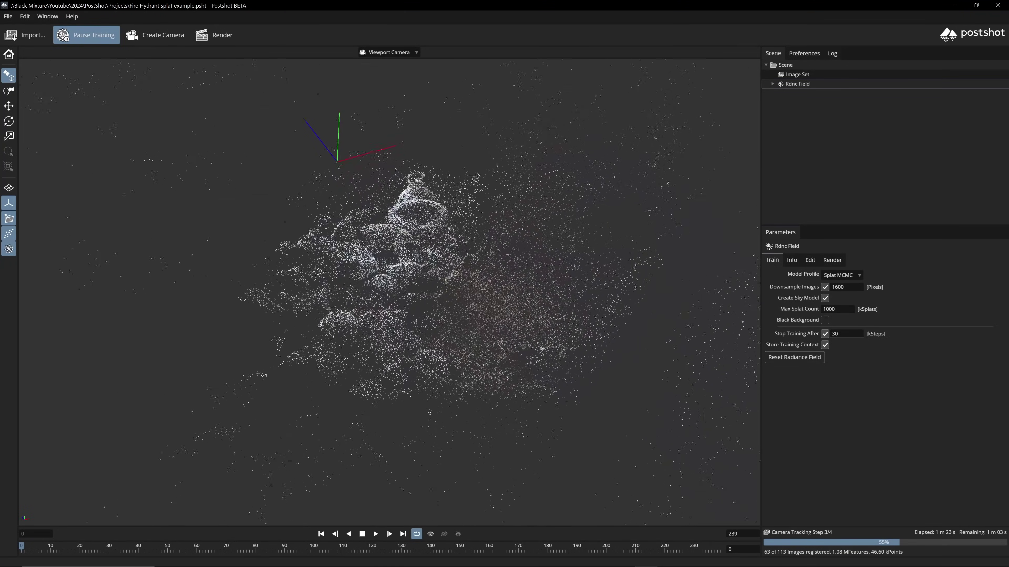
scroll(480, 297, up, 1)
scroll(480, 297, down, 5)
scroll(480, 297, up, 2)
scroll(480, 297, down, 5)
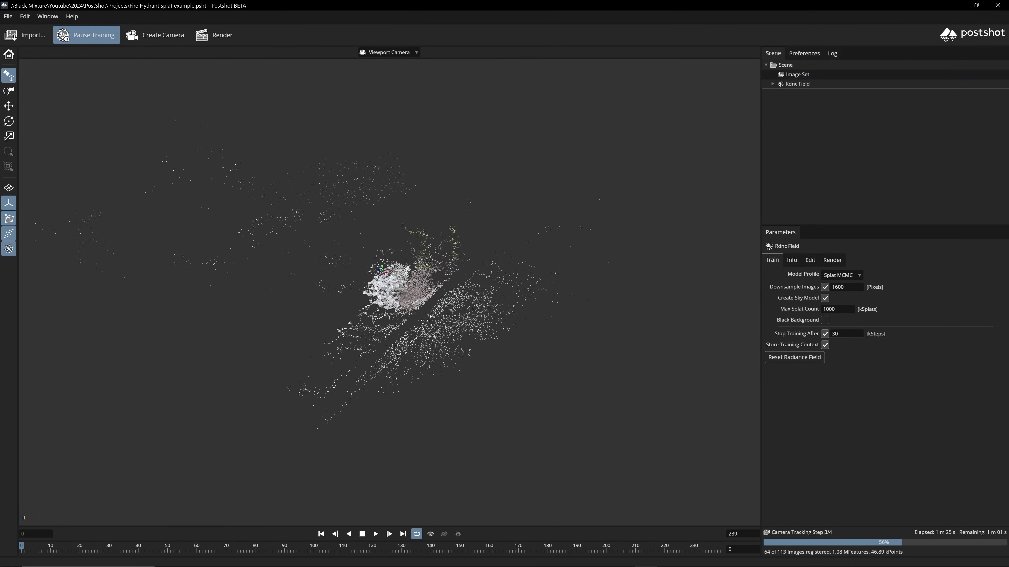
scroll(479, 297, down, 1)
drag(479, 299, 417, 296)
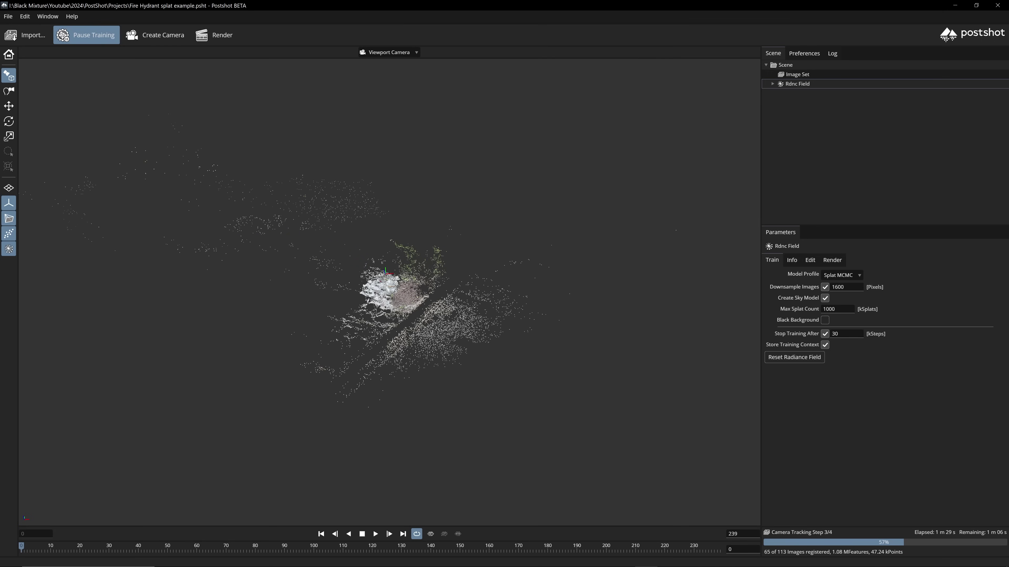
scroll(390, 293, up, 5)
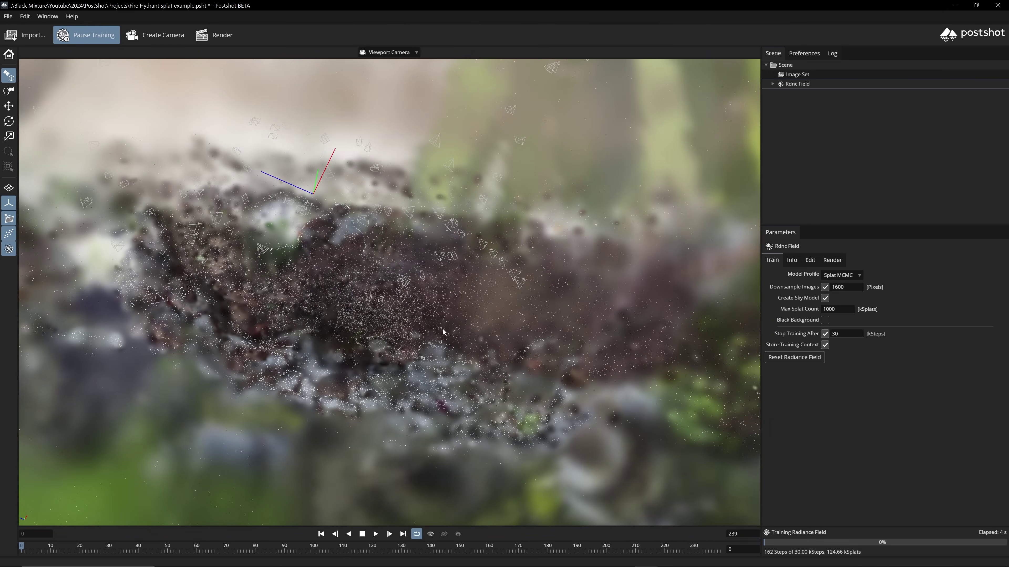
Step: Inspect the early blurry splats and camera positions around the hydrant at the start of radiance field training
drag(447, 328, 550, 300)
drag(414, 302, 414, 279)
middle_drag(414, 279, 517, 323)
drag(379, 285, 378, 297)
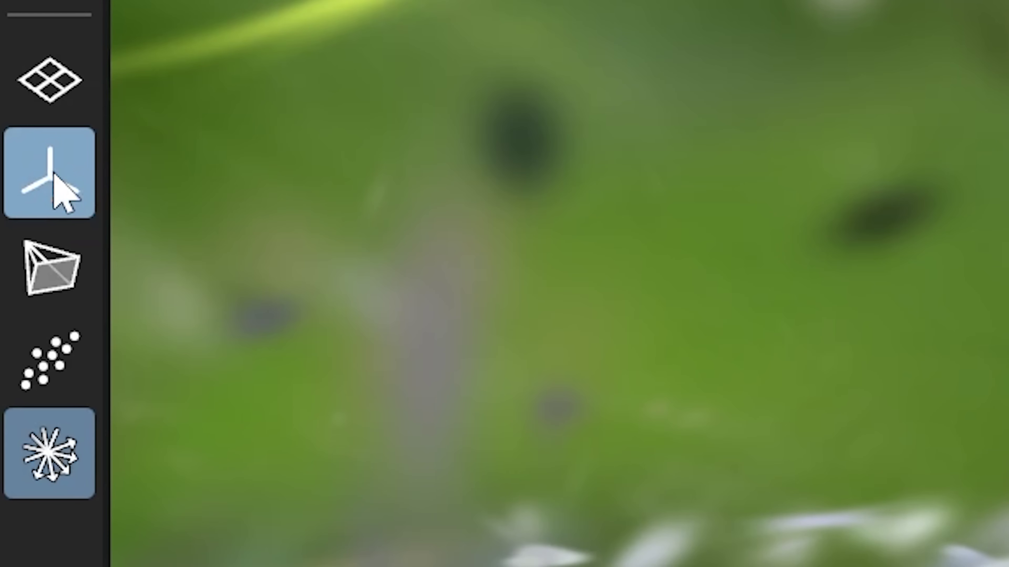
Step: Hide the scene axes and toggle the radiance field display off and on, leaving it shown
click(9, 204)
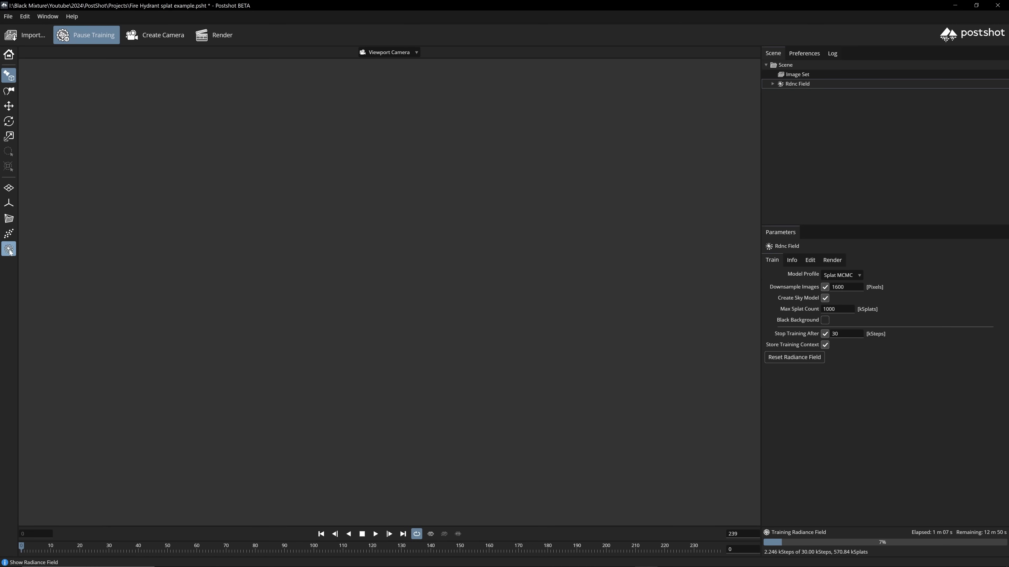
click(9, 250)
click(10, 249)
click(10, 250)
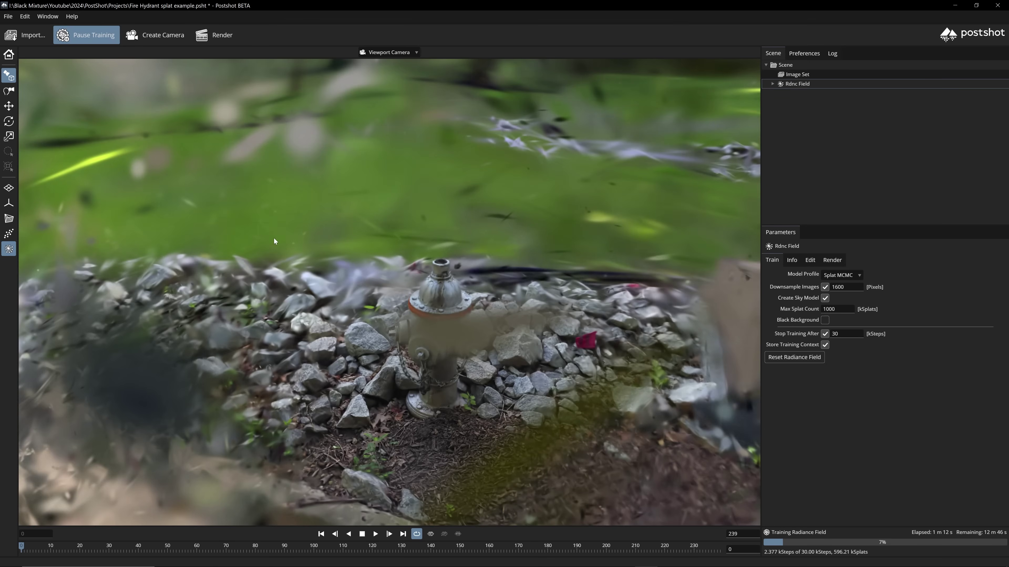
click(10, 250)
click(9, 250)
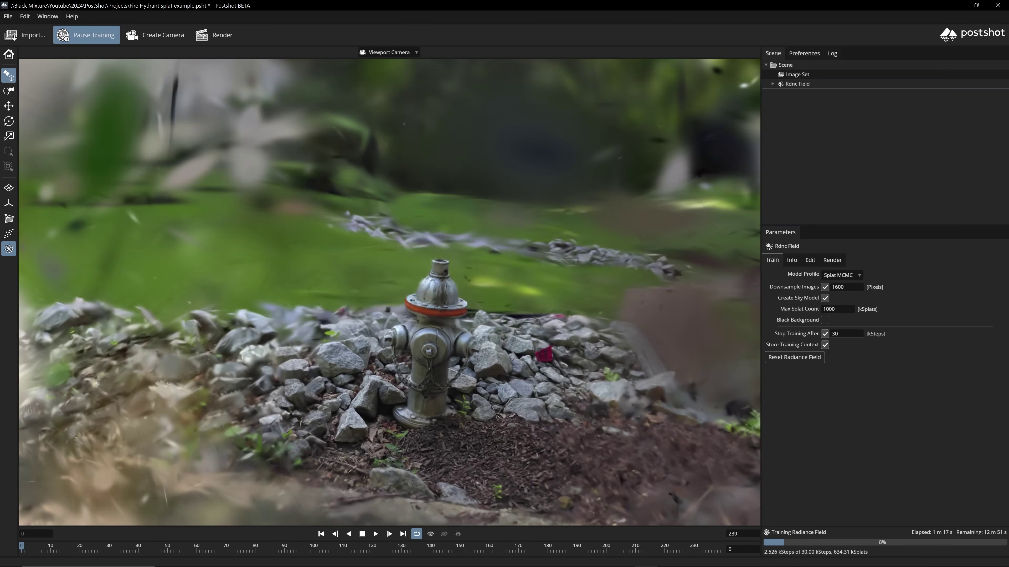
Step: Examine the training hydrant splat up close, look around it in Ego camera mode, and return to Orbit mode
scroll(389, 292, up, 3)
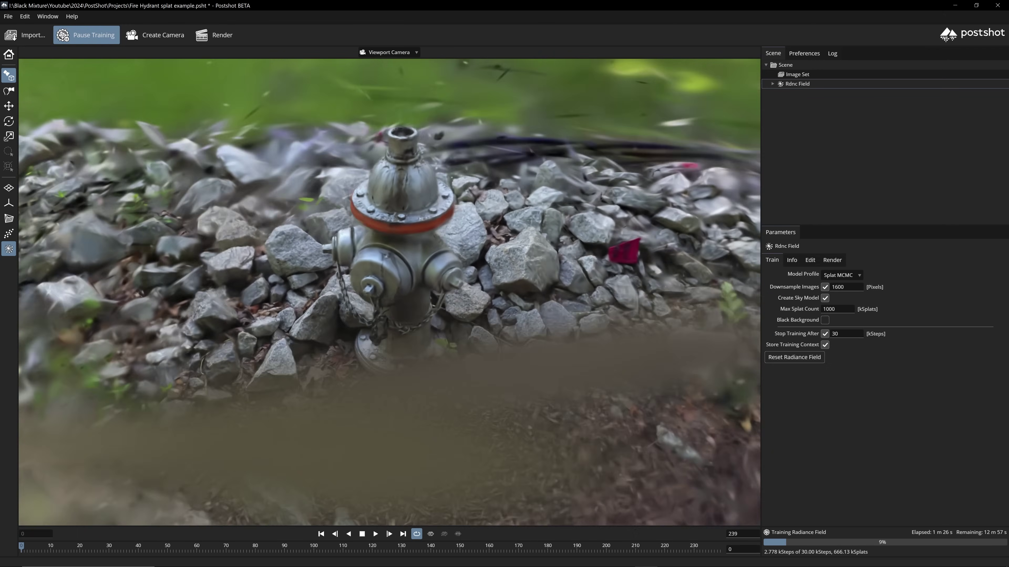
drag(389, 292, 463, 418)
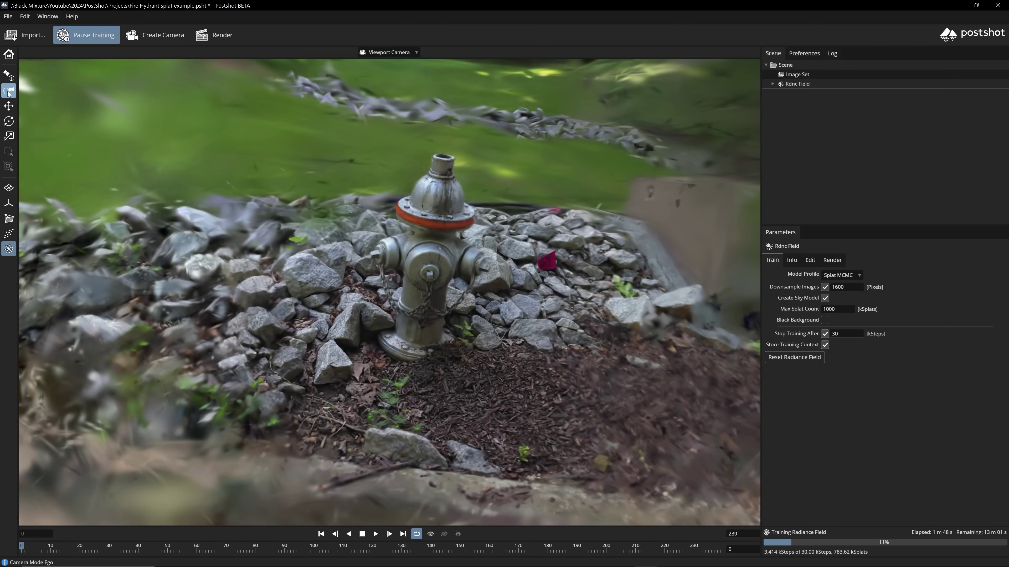
drag(456, 401, 447, 539)
drag(420, 412, 337, 340)
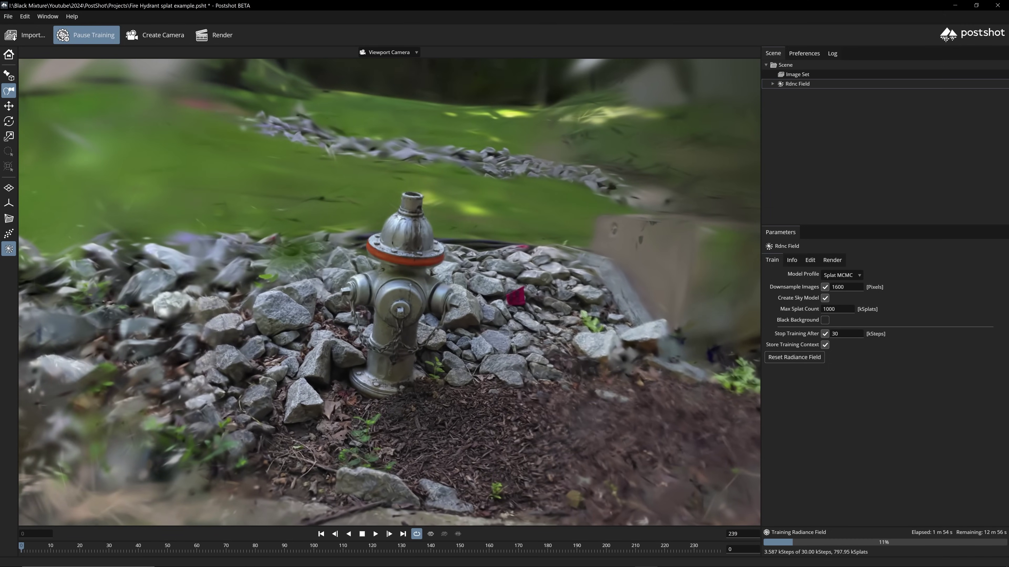
click(9, 75)
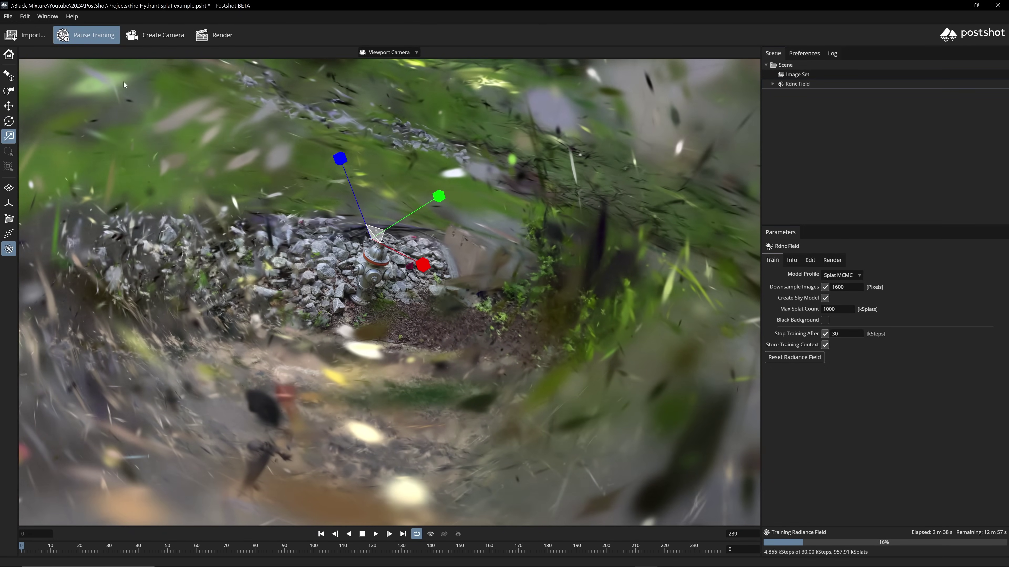
Step: Pause training, brush-select the splats over the rocks beside the hydrant, and delete the selected splats
click(85, 35)
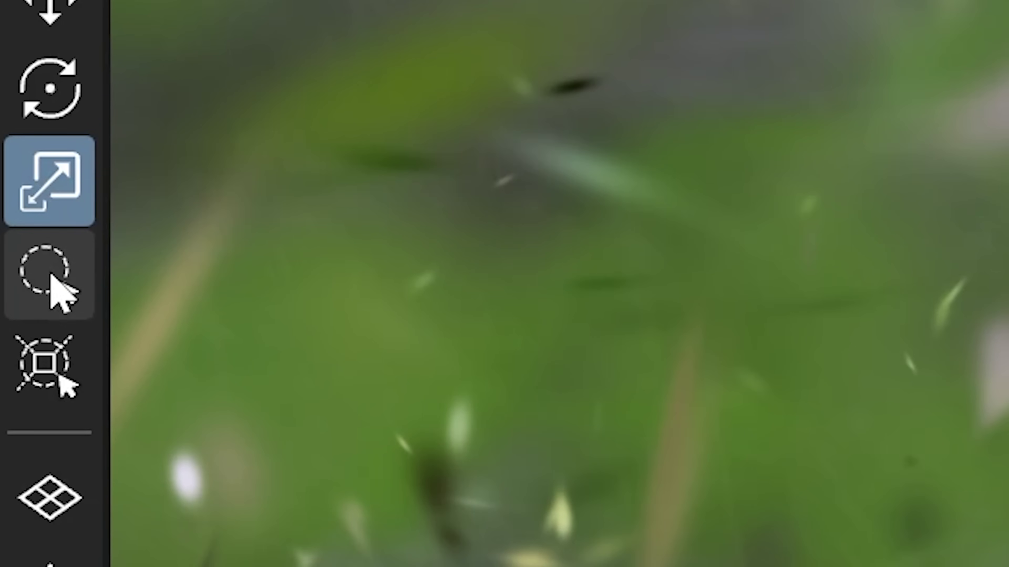
click(9, 151)
drag(33, 122, 49, 155)
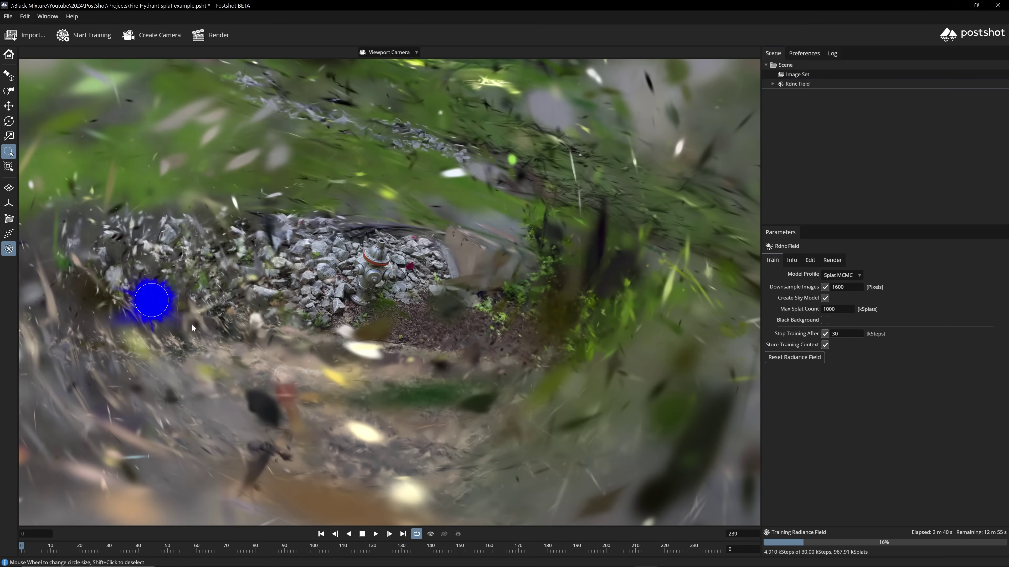
click(332, 283)
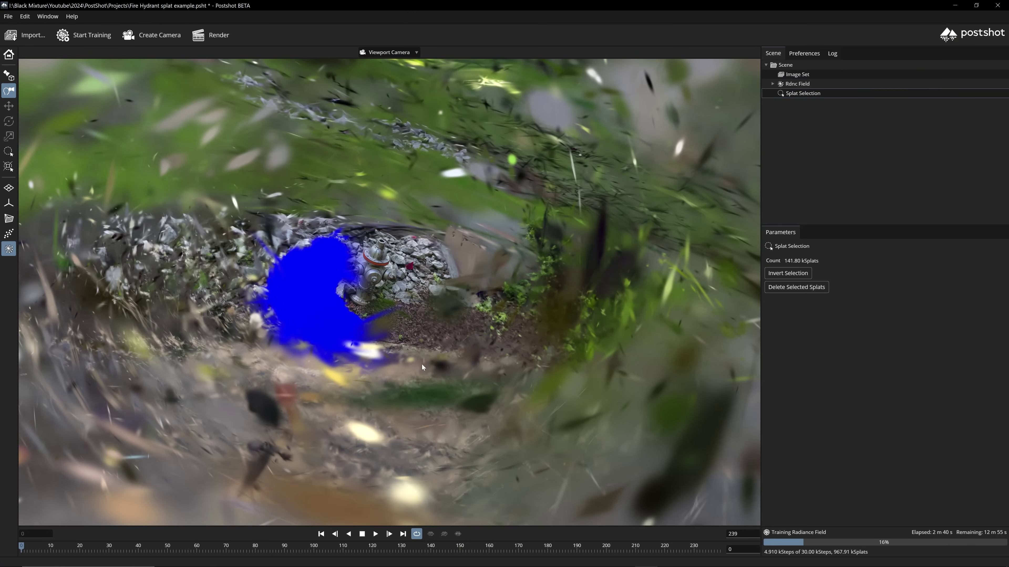
drag(422, 365, 367, 397)
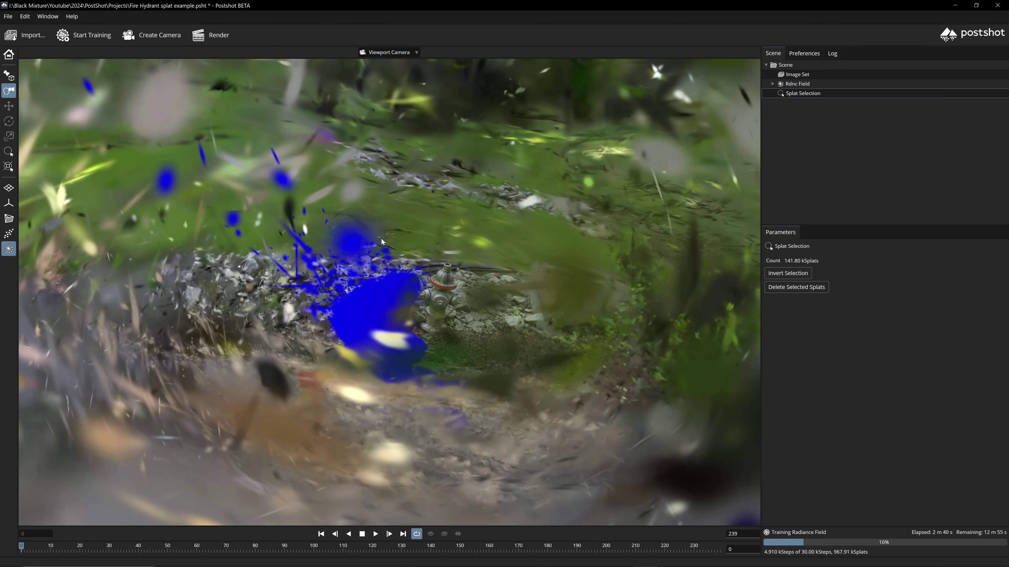
key(Delete)
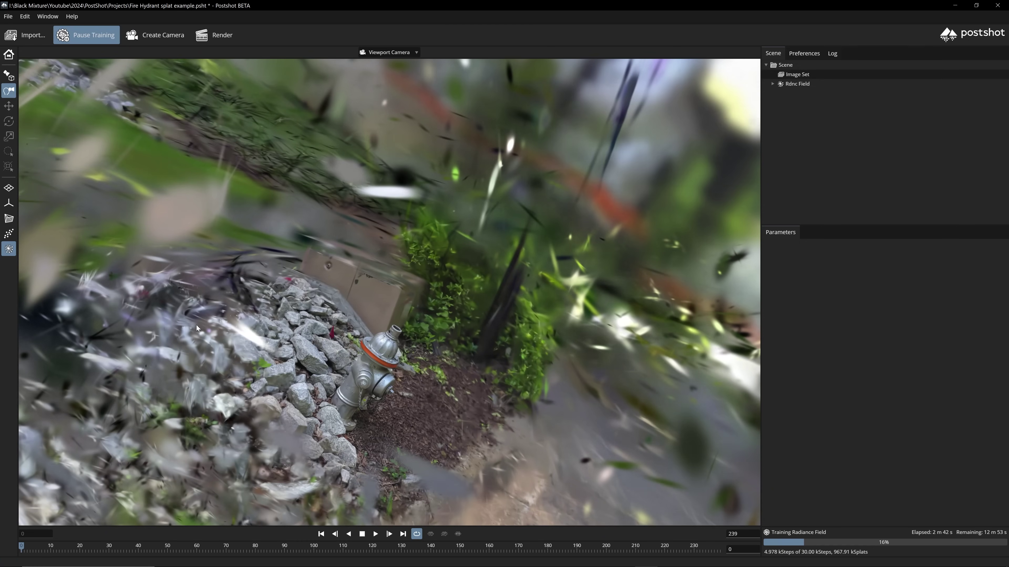
Step: Switch the camera to Orbit mode and inspect the hydrant's base and the mulch up close during training
drag(431, 455, 288, 391)
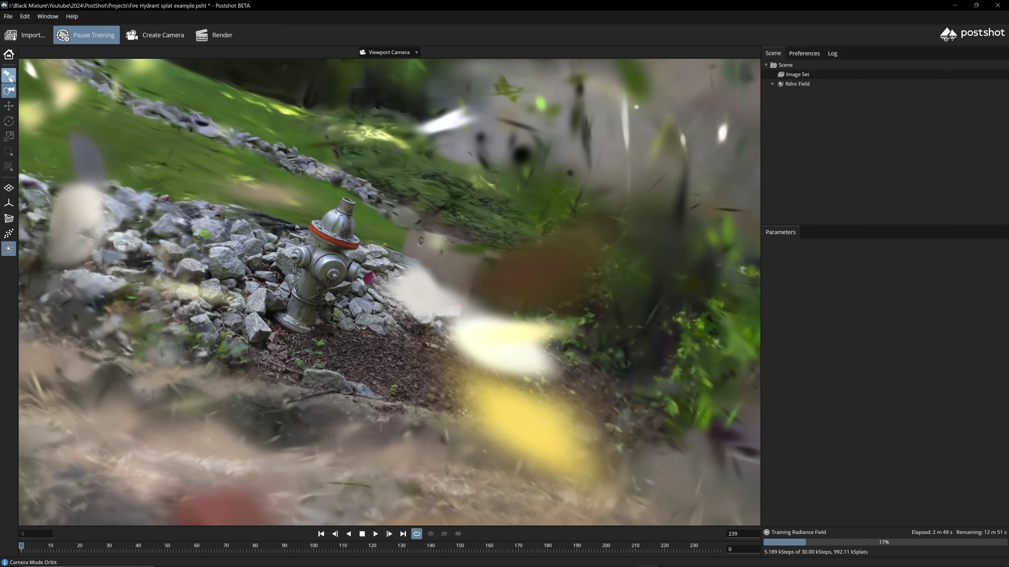
drag(484, 488, 497, 373)
scroll(453, 415, up, 5)
mouse_move(453, 414)
mouse_down()
mouse_move(402, 338)
mouse_move(435, 355)
mouse_move(417, 334)
mouse_move(437, 405)
mouse_move(473, 429)
mouse_move(470, 409)
mouse_up()
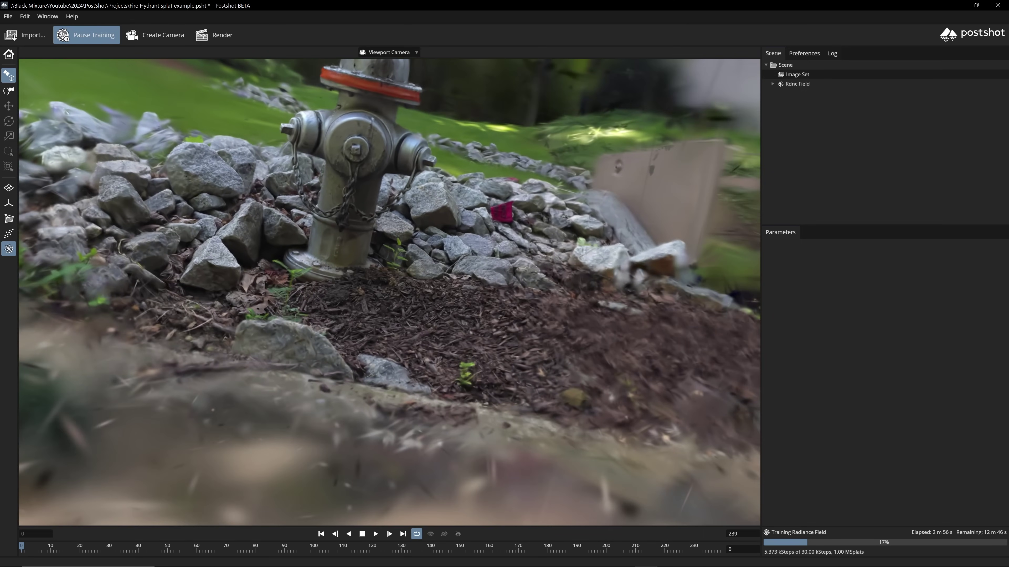
Step: Let the hydrant splat train to its step limit while viewing it, and dismiss the notice
scroll(436, 354, down, 5)
scroll(436, 354, up, 4)
mouse_move(962, 557)
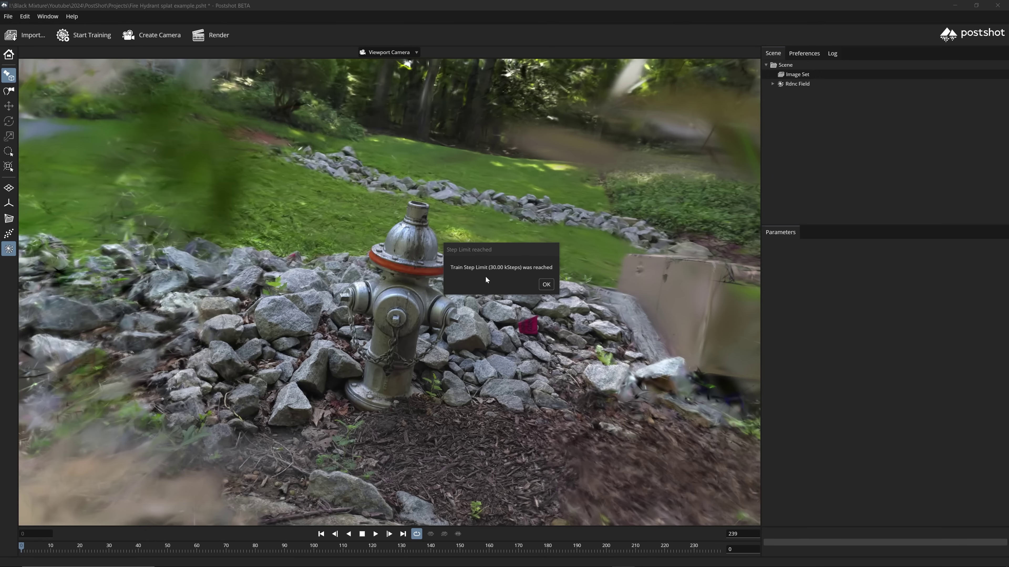
click(546, 284)
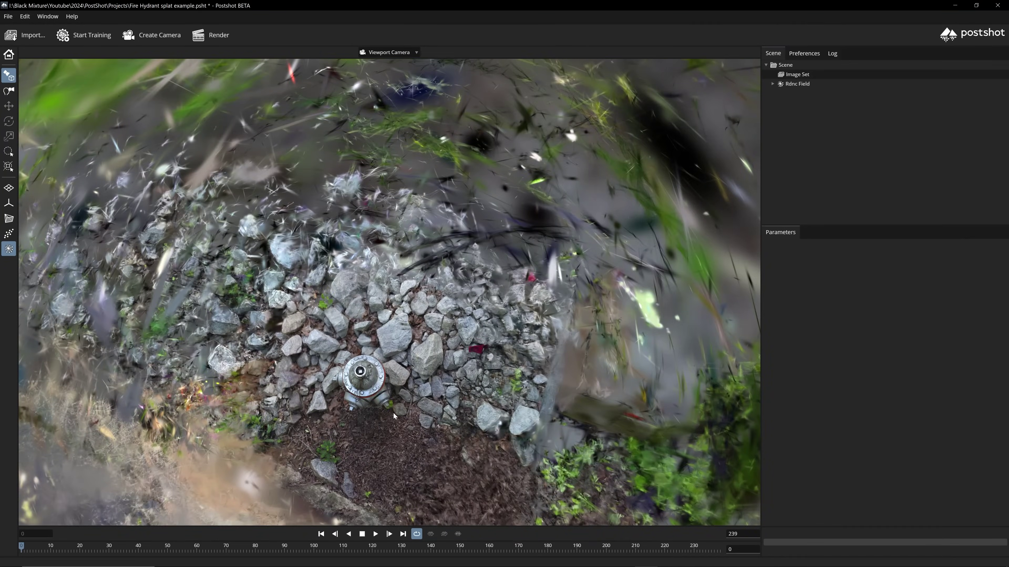
Step: Examine the trained hydrant splat from above and the stray splats surrounding the scene from far away
middle_drag(394, 416, 427, 133)
right_drag(393, 415, 394, 545)
drag(393, 415, 393, 357)
right_drag(477, 494, 476, 335)
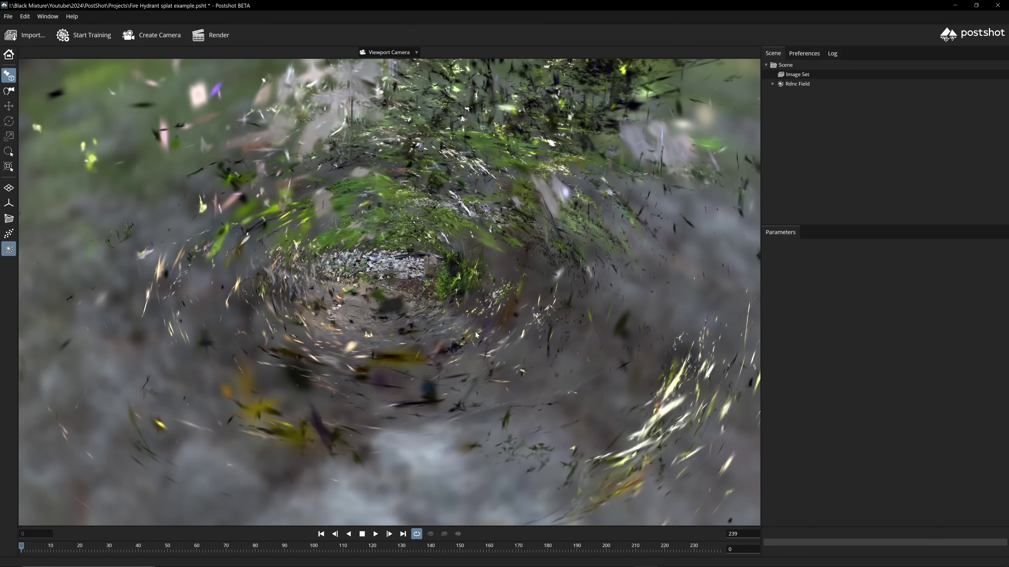
mouse_move(476, 332)
mouse_down()
mouse_move(528, 338)
mouse_move(490, 333)
mouse_up()
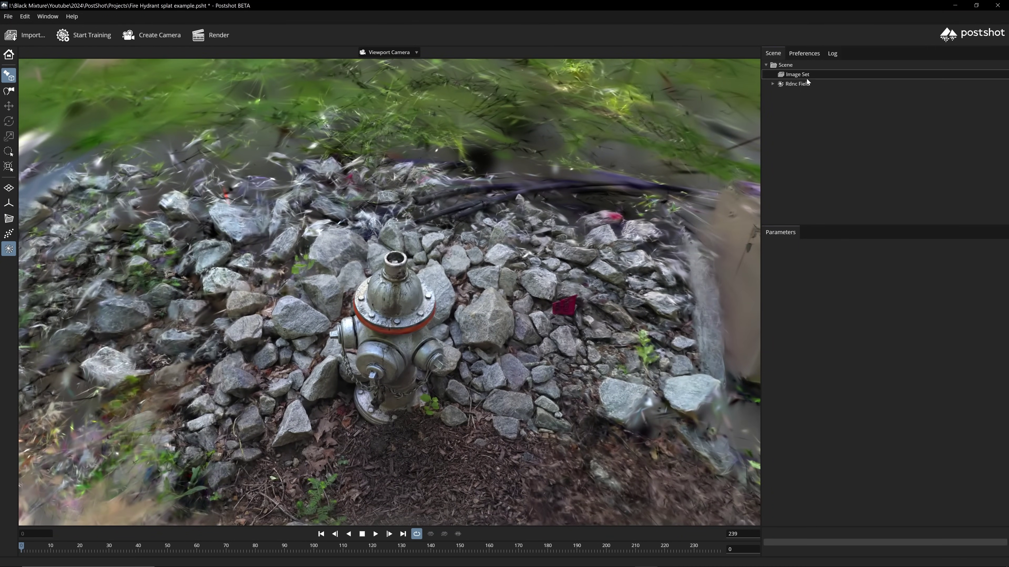
Step: Enable cropping in the edit parameters of the hydrant's radiance field
click(806, 85)
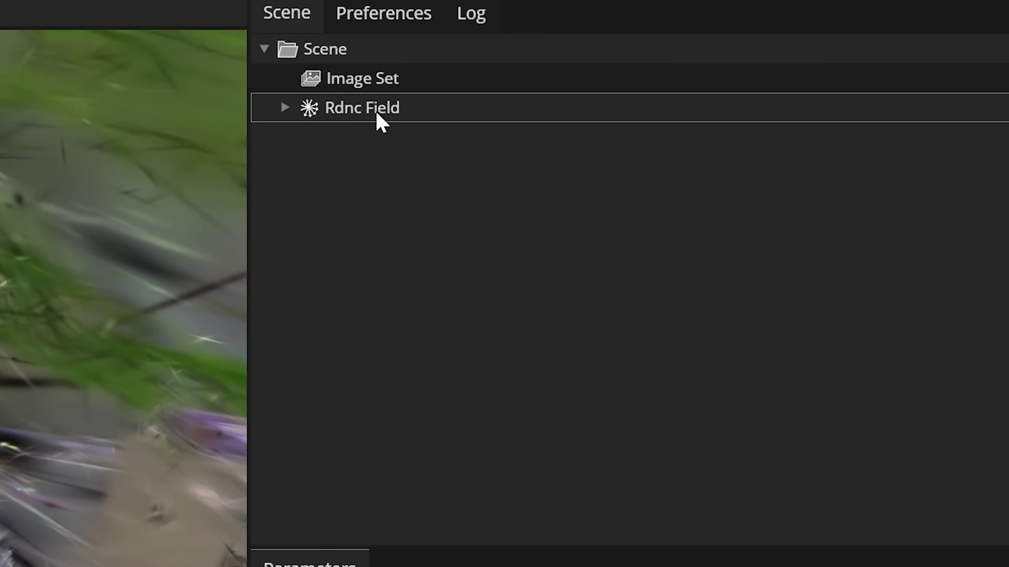
click(471, 137)
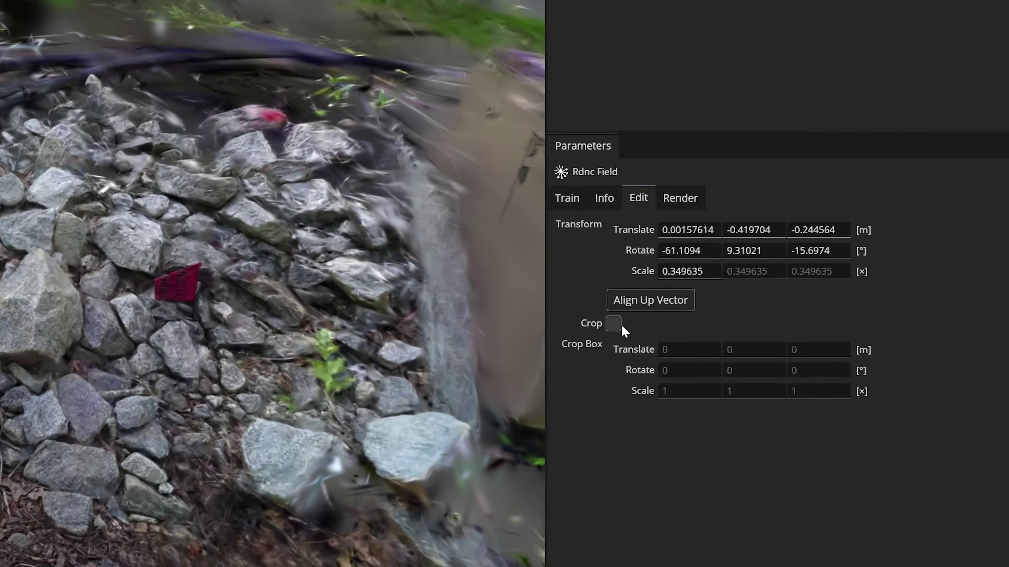
click(415, 323)
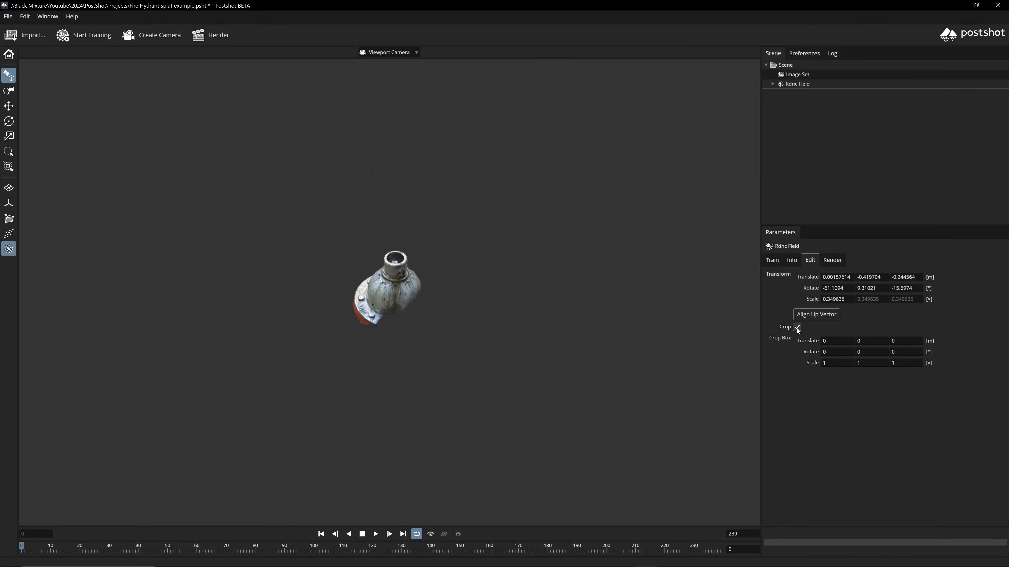
Step: Scale the crop box to 1.07543, 1.85828, 3.15657, translate it to -0.657714, -0.796571, -0.663428 m around the hydrant, and save the project
drag(675, 397, 717, 375)
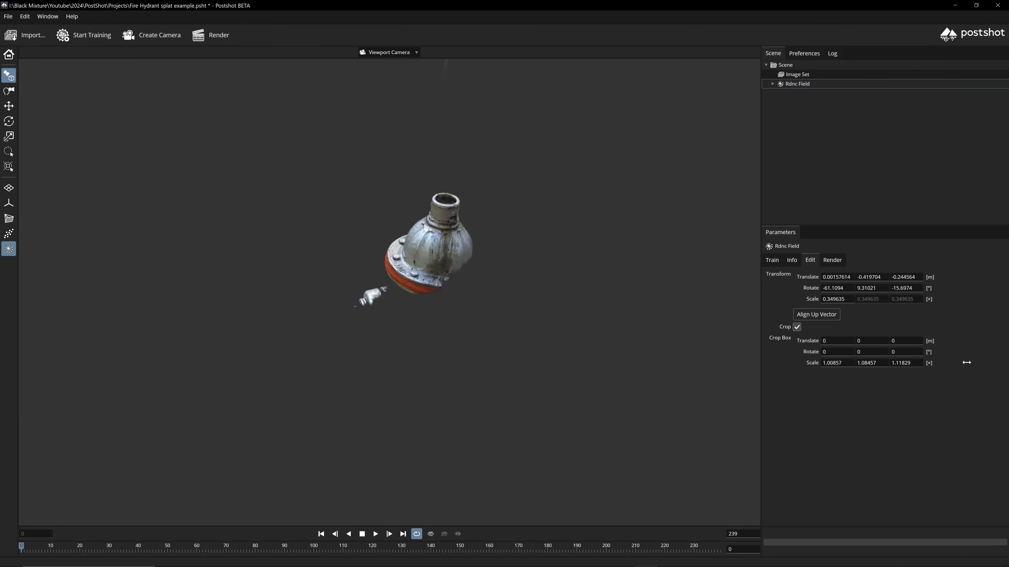
drag(900, 363, 926, 363)
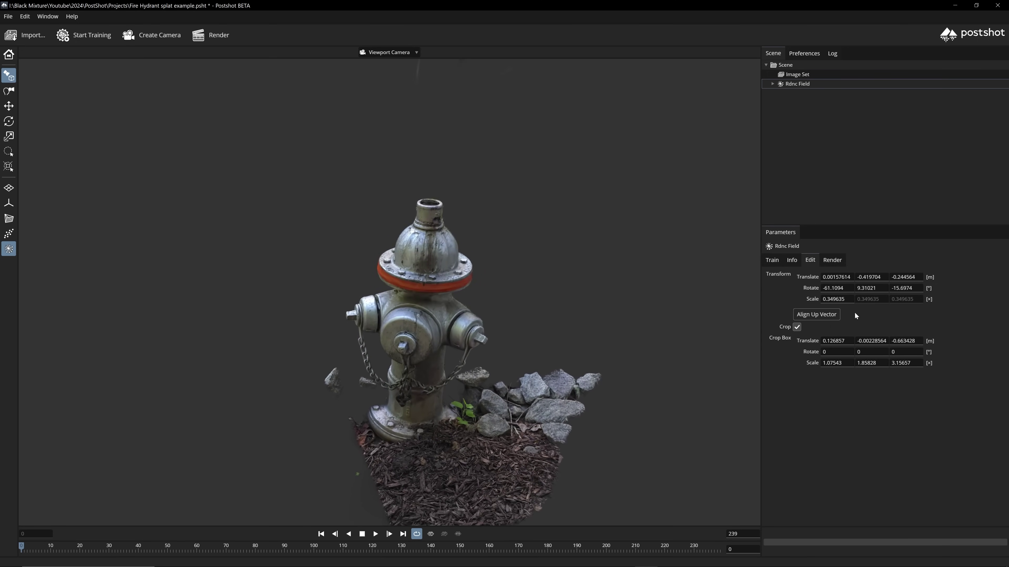
drag(782, 353, 701, 393)
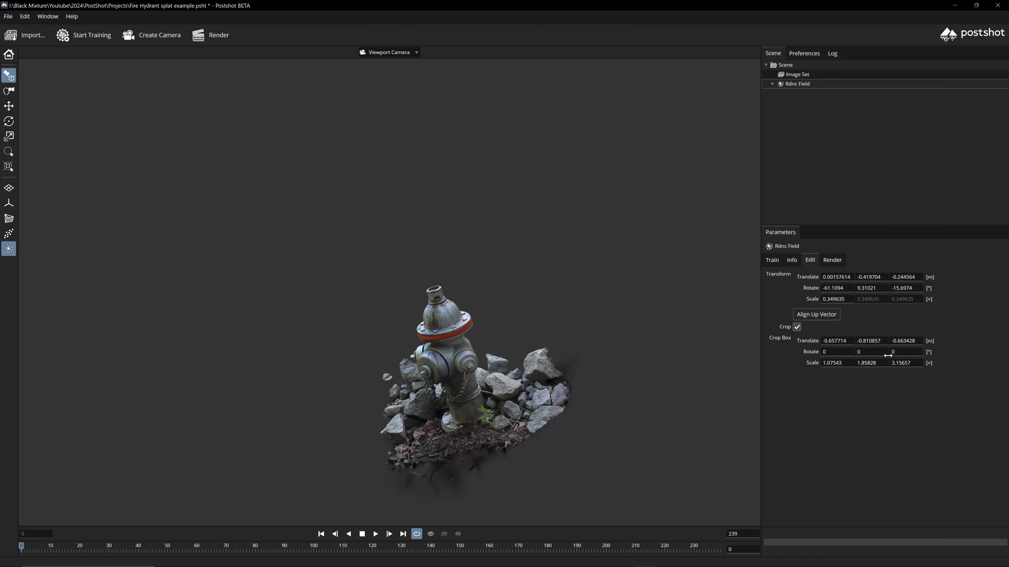
drag(888, 355, 863, 359)
key(ctrl+s)
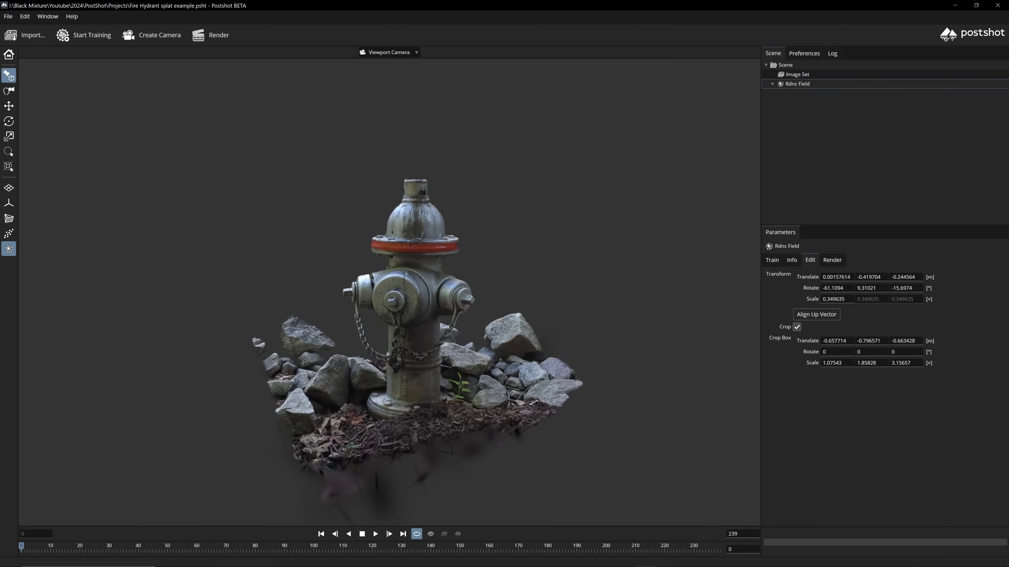
Step: Export the cropped hydrant splat model to the Projects folder as "Fire Hydrant splat example cropped.ply"
drag(196, 260, 197, 291)
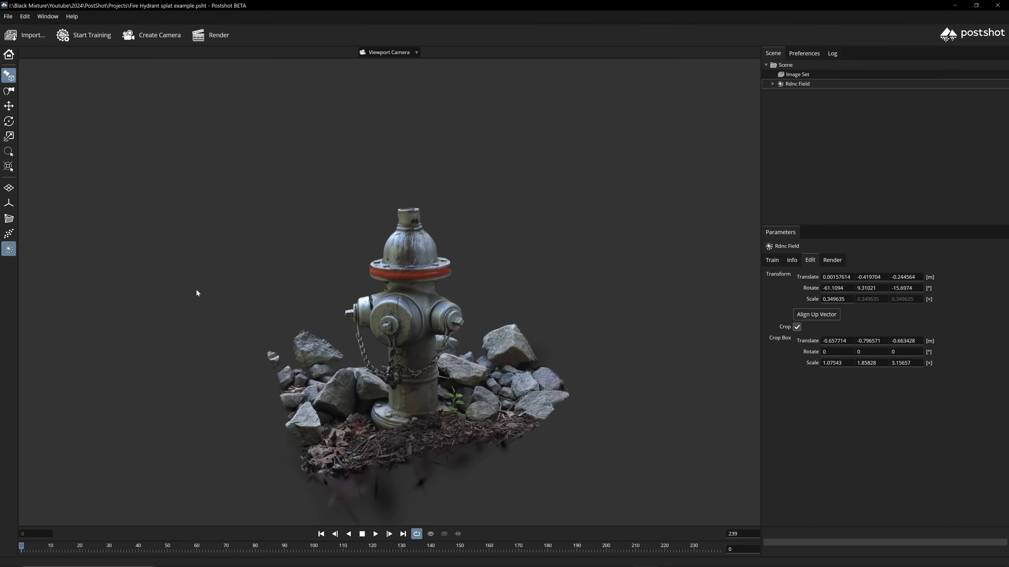
click(7, 17)
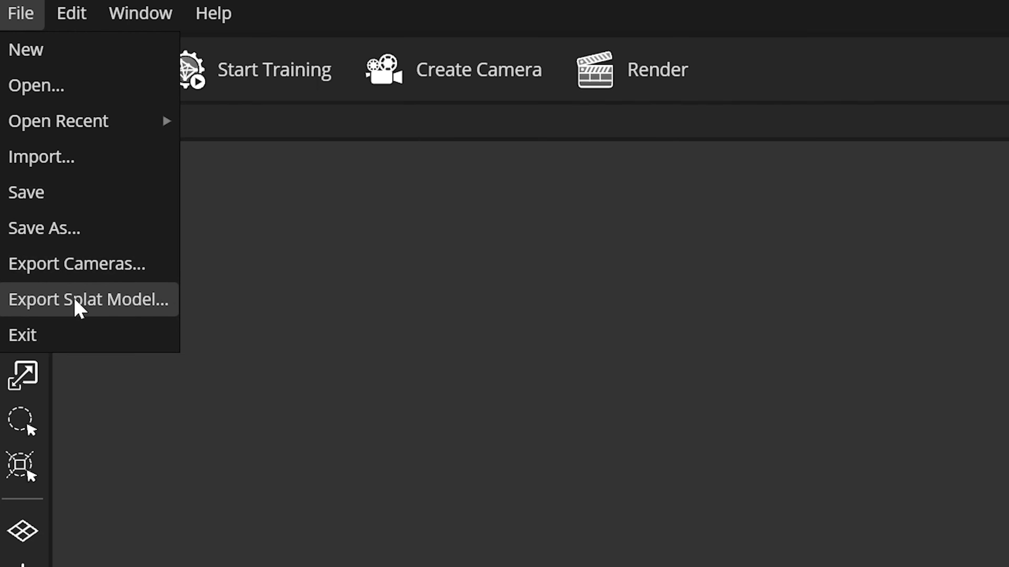
click(107, 302)
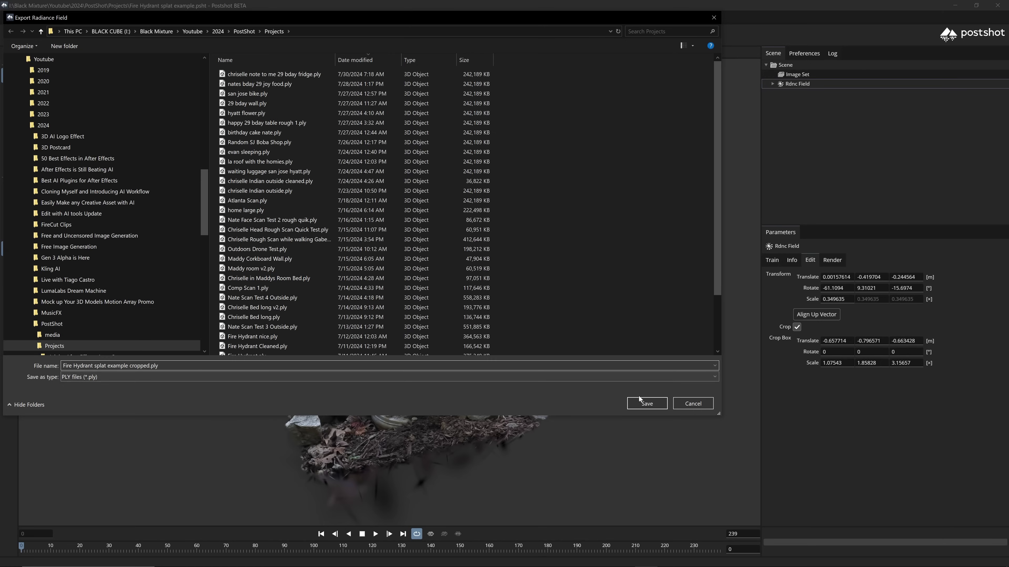
click(647, 404)
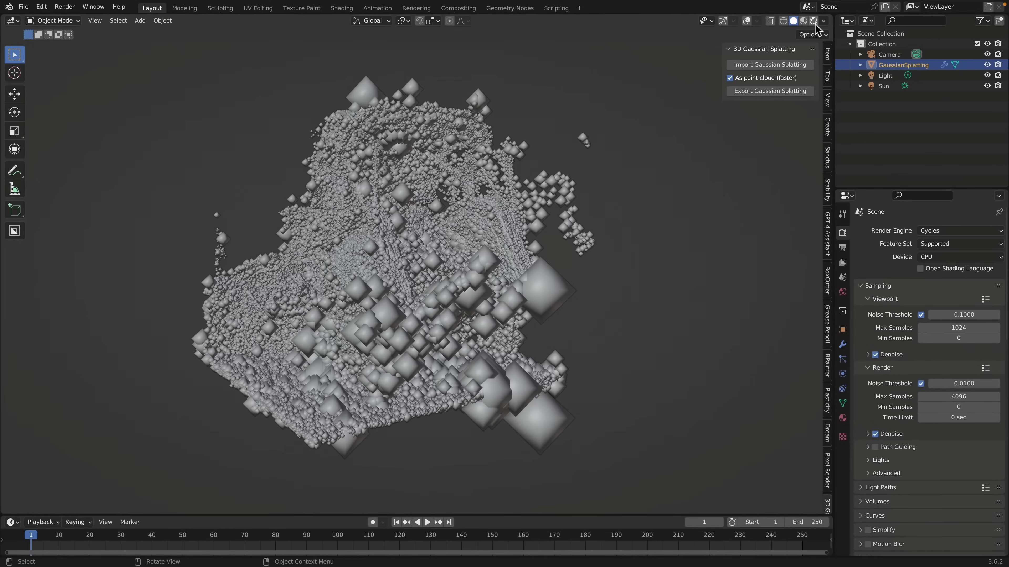
Step: In Blender, switch the viewport to rendered shading and inspect the imported Gaussian splat of the colourful vehicle
click(813, 20)
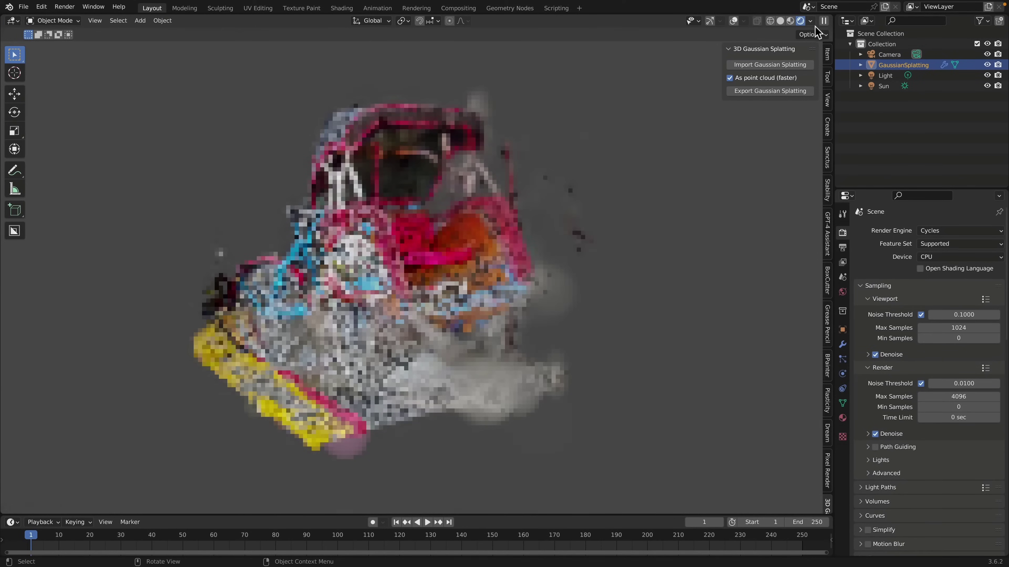
middle_drag(650, 218, 645, 220)
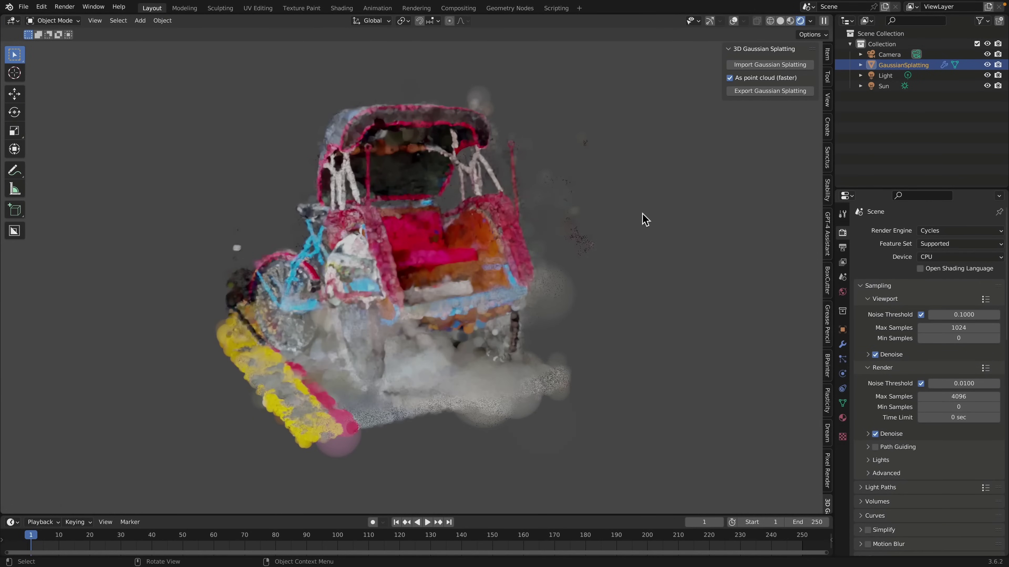
scroll(509, 235, up, 3)
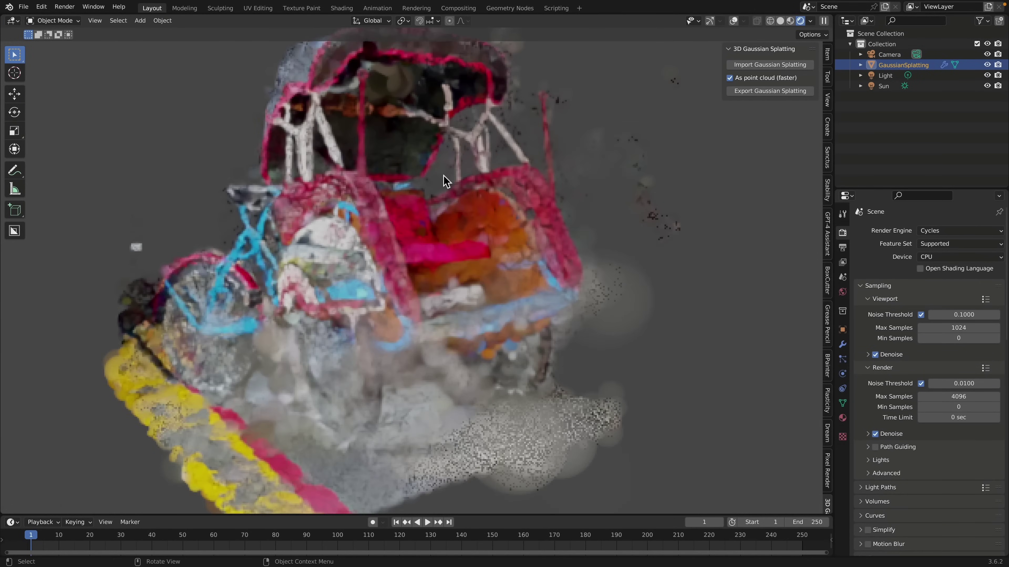
scroll(446, 181, down, 1)
middle_drag(547, 203, 403, 212)
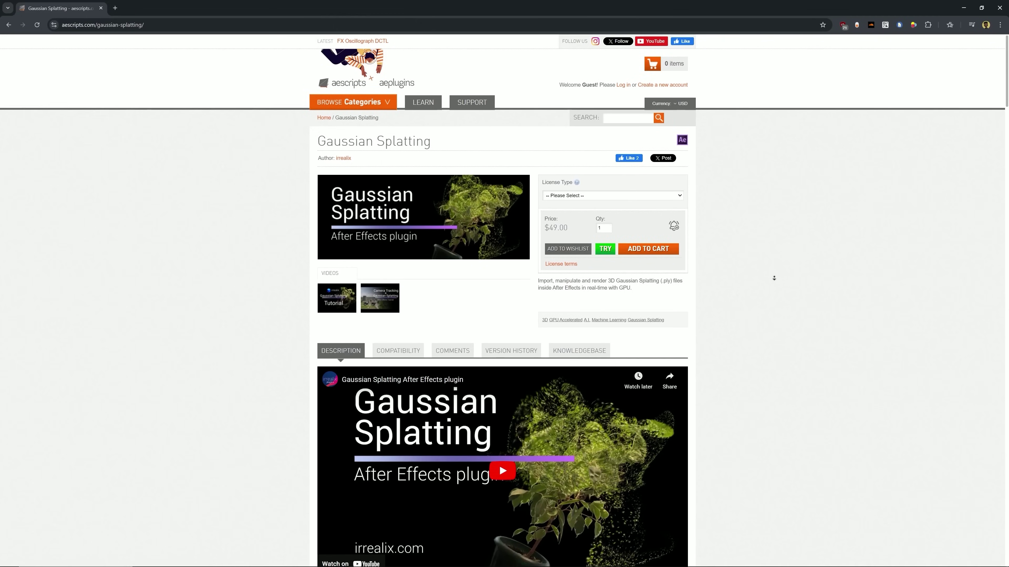
Step: Review the features, cropping, noise and effects sections of the After Effects Gaussian Splatting plugin page on aescripts.com
scroll(772, 278, down, 5)
scroll(781, 303, down, 10)
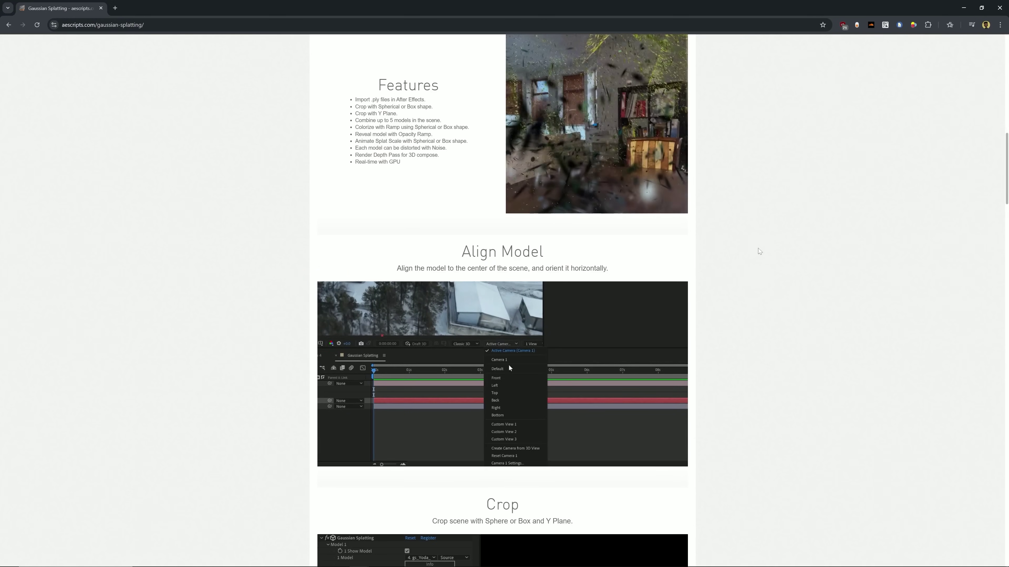
scroll(759, 286, down, 5)
scroll(759, 292, down, 10)
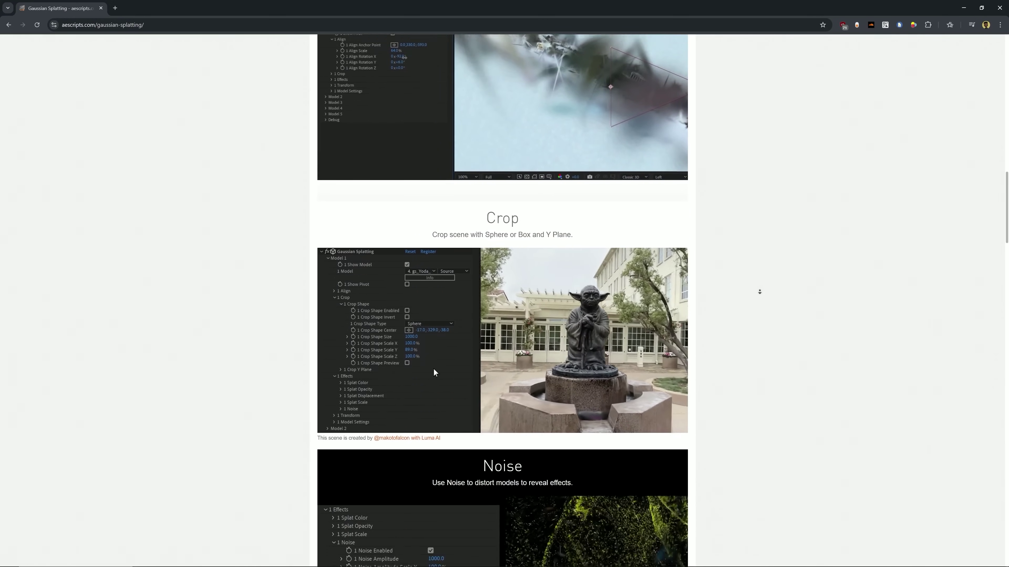
scroll(760, 291, down, 9)
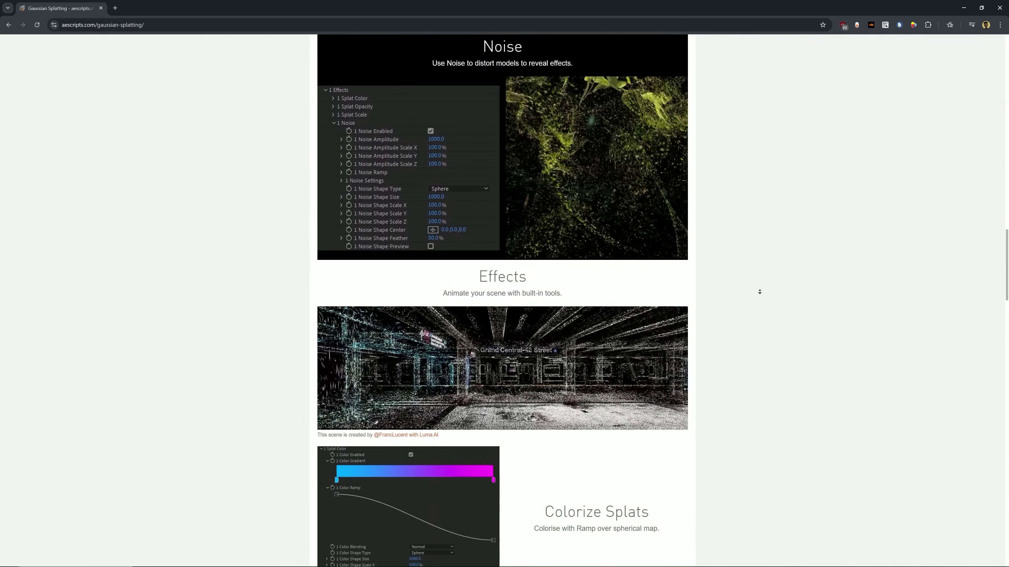
scroll(748, 355, up, 9)
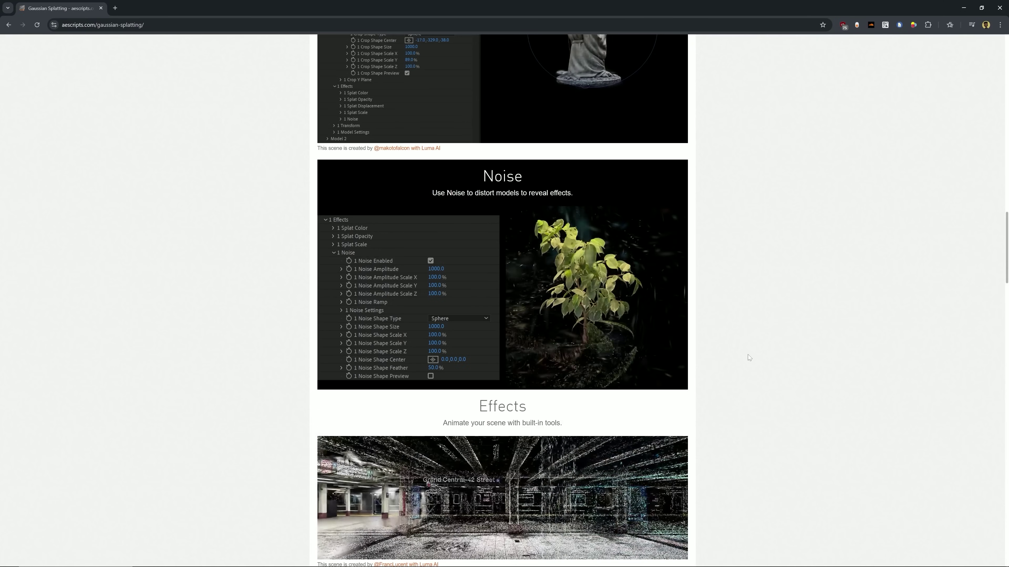
middle_click(755, 354)
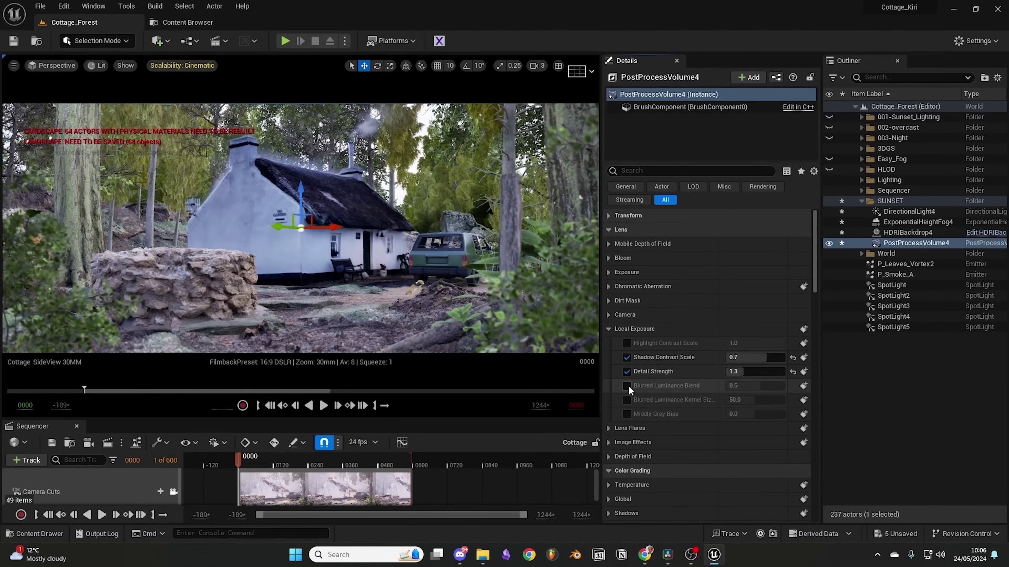
Step: In Unreal Engine, enable Blurred Luminance Blend and Blurred Luminance Kernel Size on PostProcessVolume4, setting the blend to 0.2
click(626, 386)
click(627, 400)
click(740, 385)
text(0.2)
key(Return)
Step: Enable Middle Grey Bias in the volume's local exposure settings and set it to -1.2
click(627, 414)
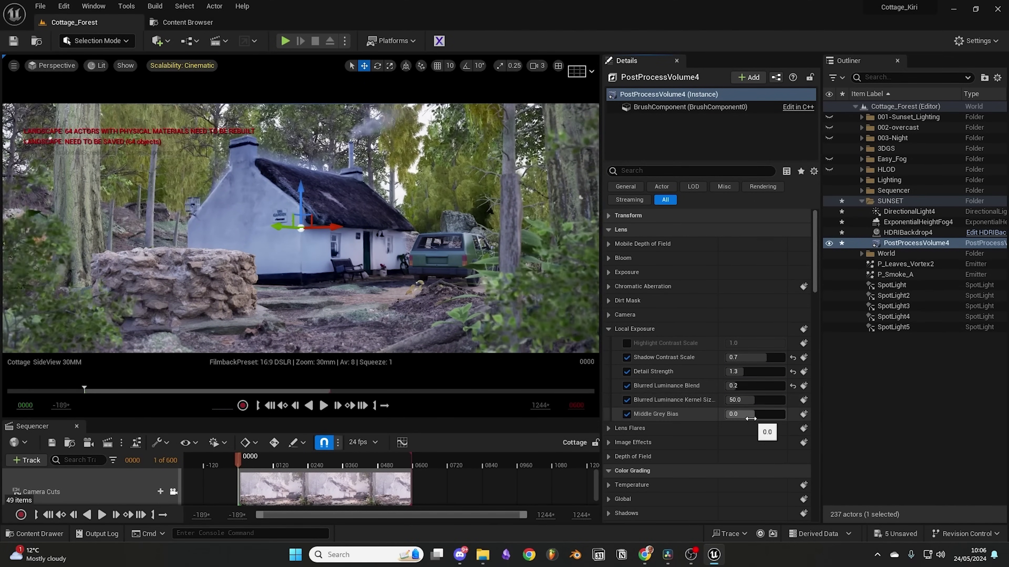
drag(752, 415, 748, 416)
click(749, 417)
text(-1.2)
key(Return)
Step: Enable Highlight Contrast Scale with a value of 1.2, and select DirectionalLight4 in the SUNSET folder
click(627, 342)
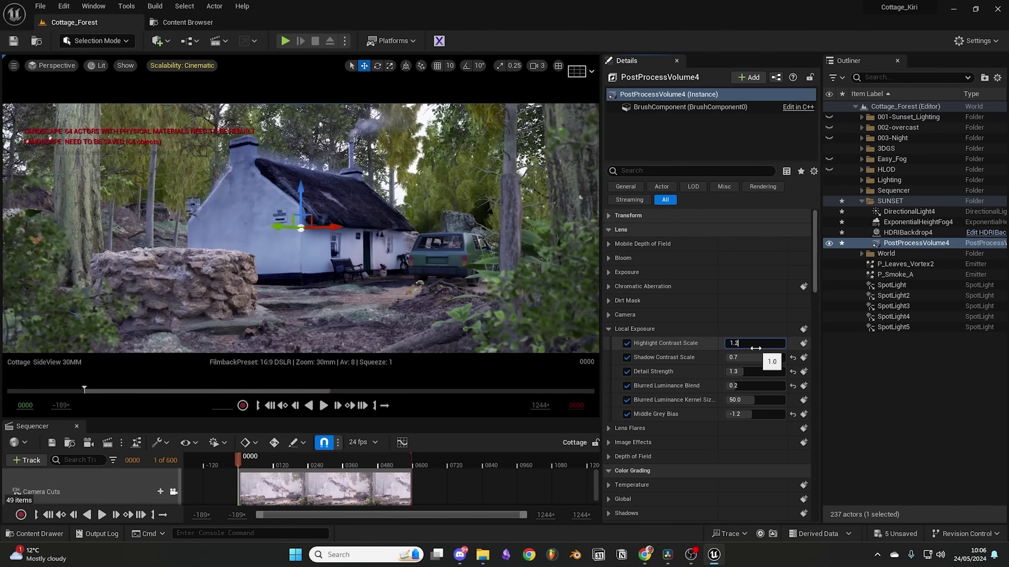
click(909, 211)
click(741, 301)
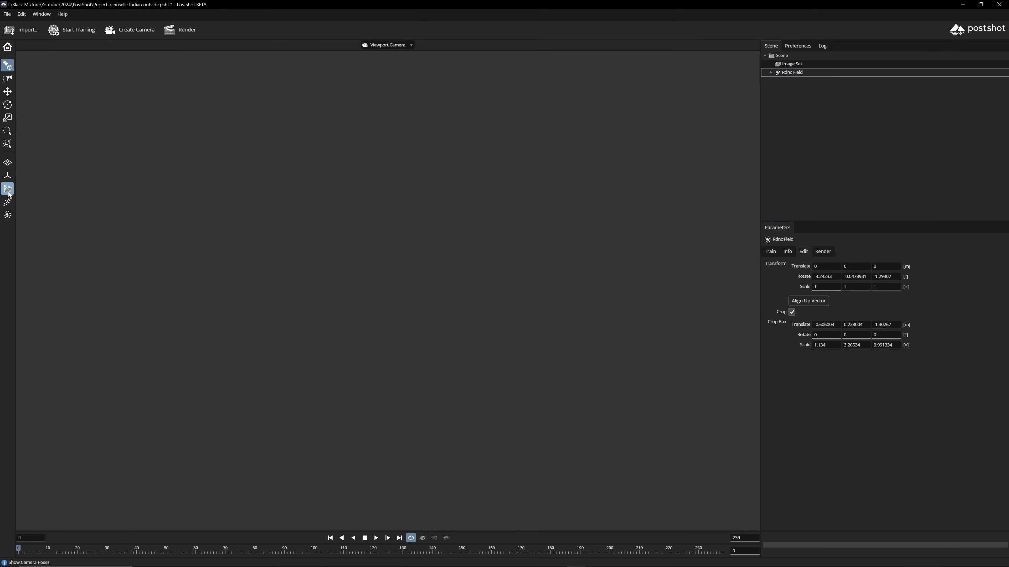
Step: In the Postshot project of the standing woman, show the camera poses, the tracking points and the radiance field
click(8, 192)
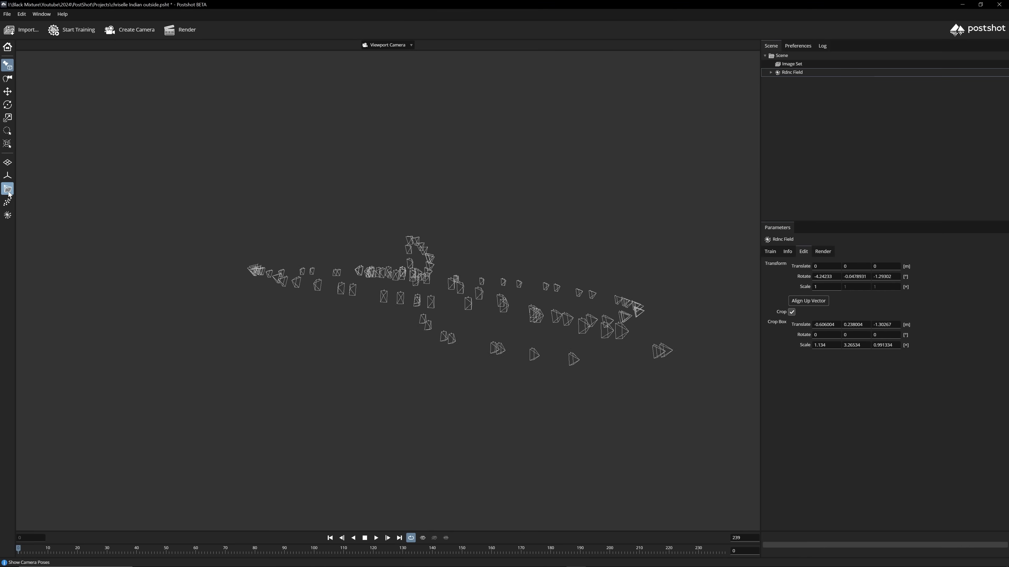
click(8, 204)
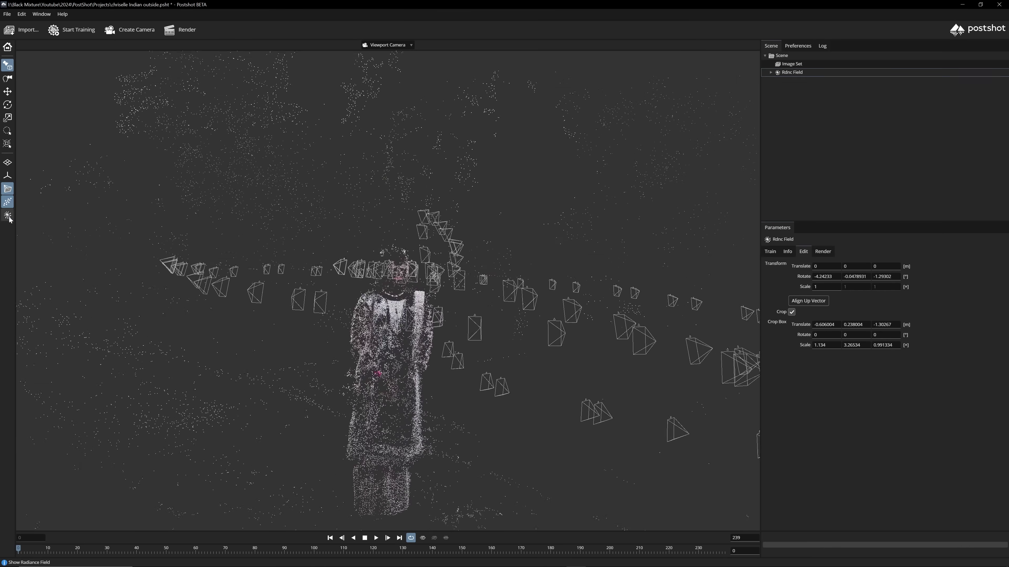
click(8, 215)
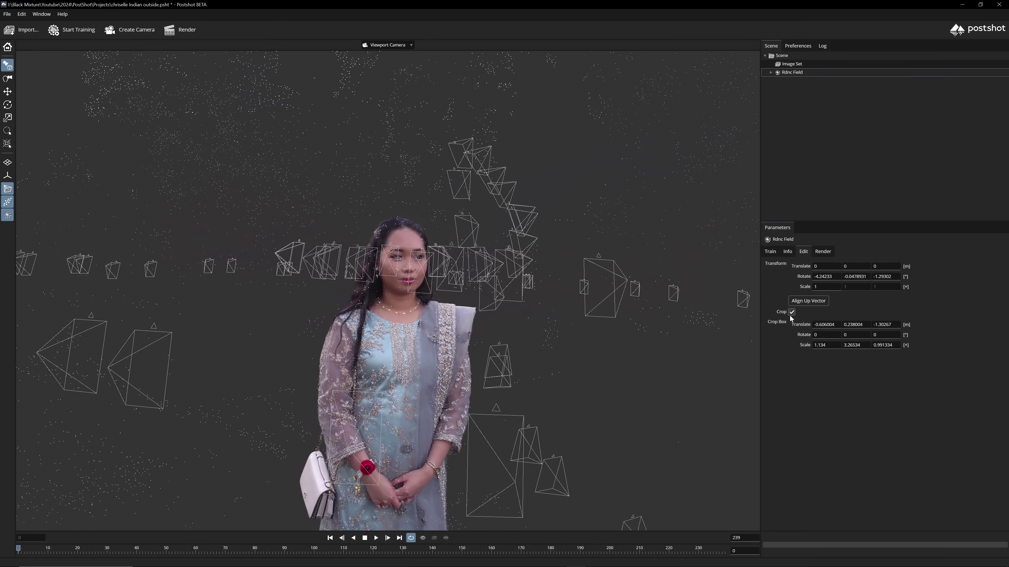
Step: Turn off cropping for the woman's radiance field, and hide the radiance field and the tracking points
click(791, 314)
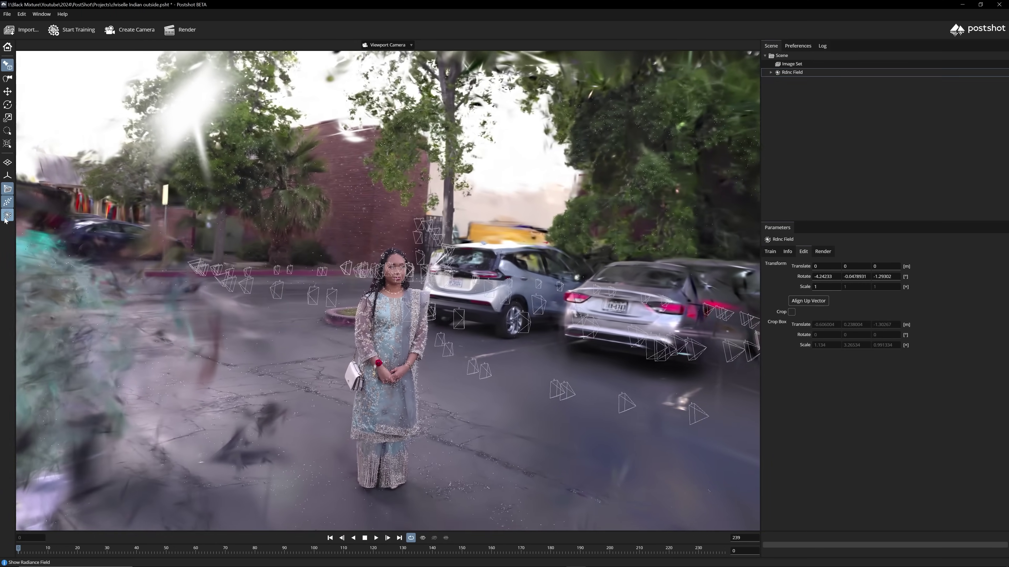
click(6, 215)
click(5, 206)
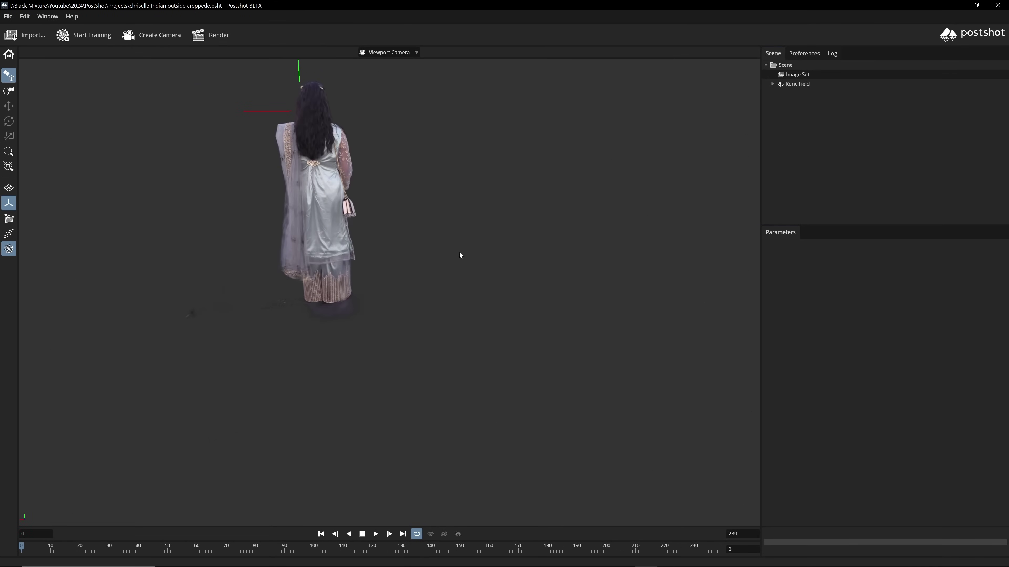
Step: Examine the cropped splat of the woman from behind, from the side and from the front
scroll(390, 293, up, 5)
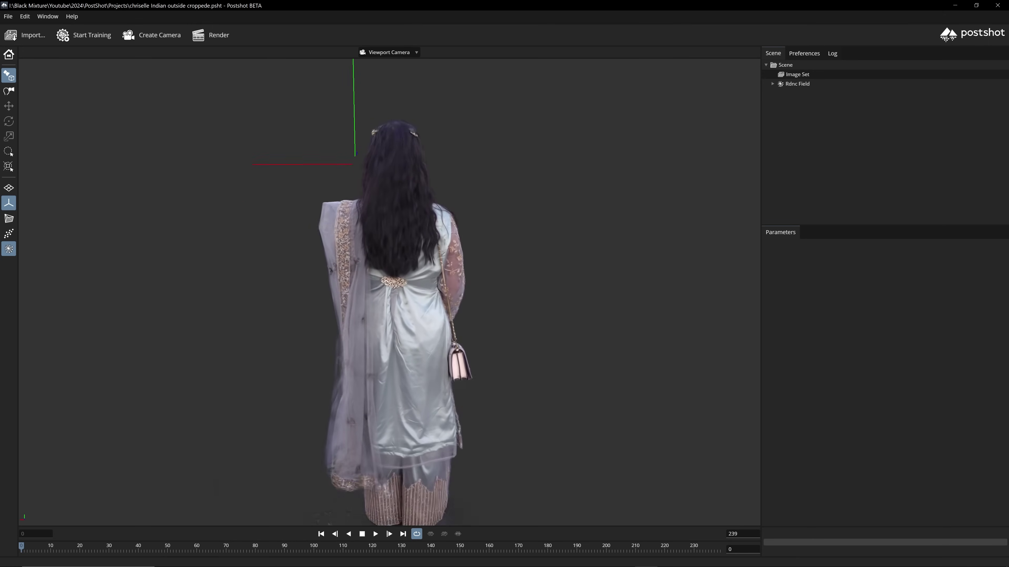
middle_drag(442, 420, 436, 431)
drag(436, 431, 286, 431)
scroll(545, 421, down, 6)
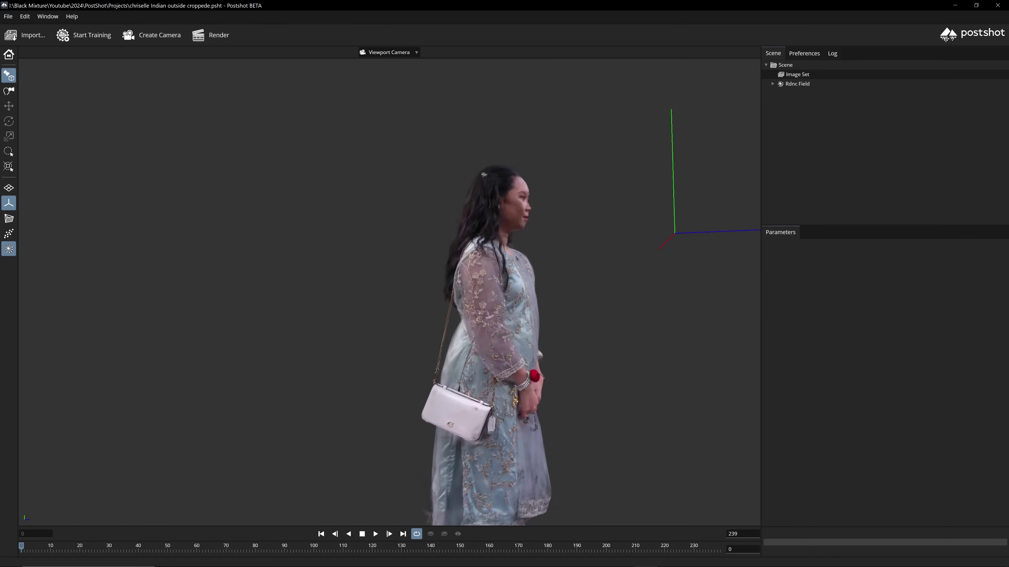
drag(545, 421, 476, 421)
drag(620, 421, 512, 421)
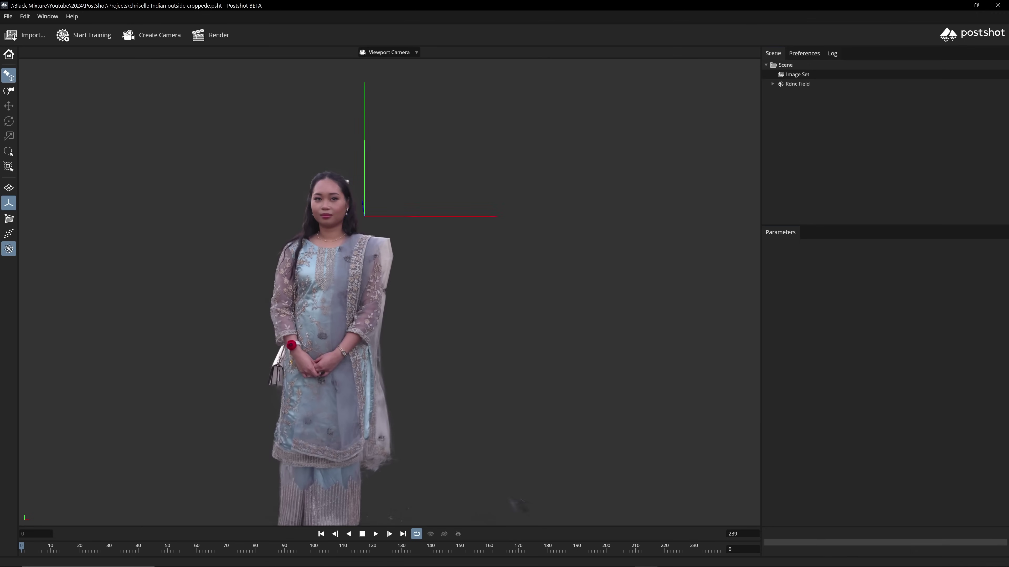
Step: Examine the woman's cropped splat at full length, from an angle and from above, and select its radiance field
drag(457, 345, 454, 378)
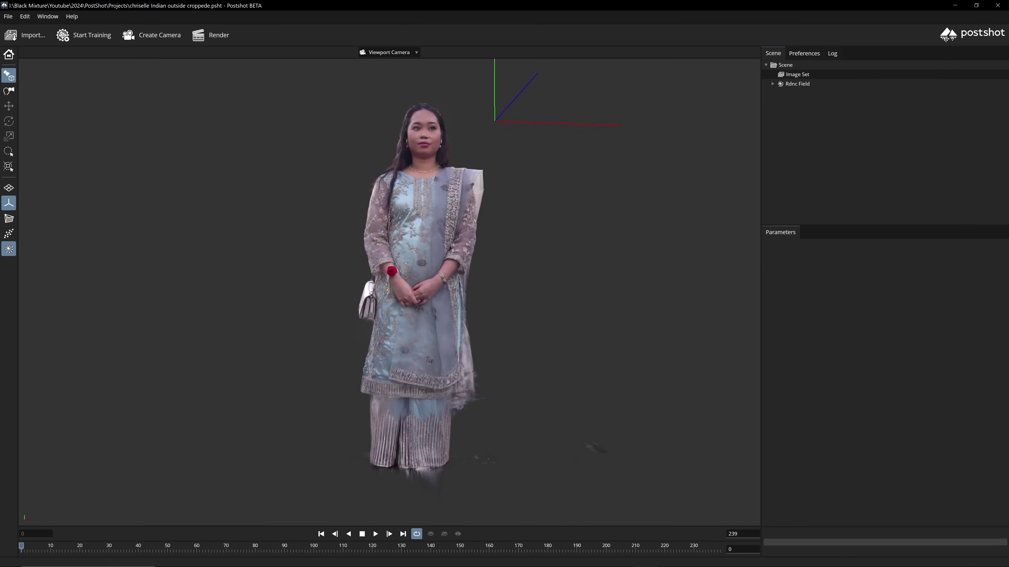
drag(301, 278, 564, 280)
scroll(234, 426, down, 3)
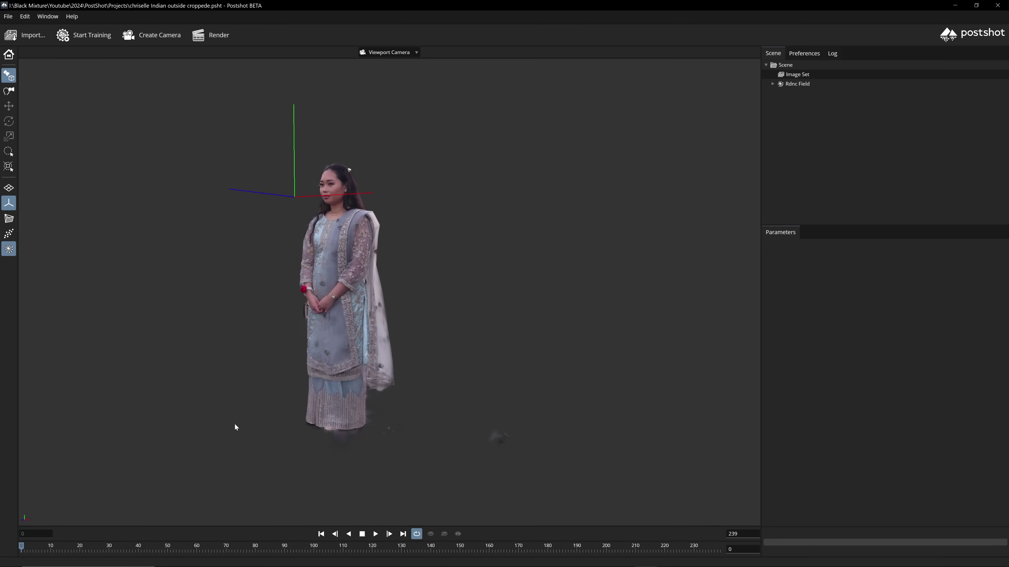
drag(234, 426, 677, 274)
click(806, 84)
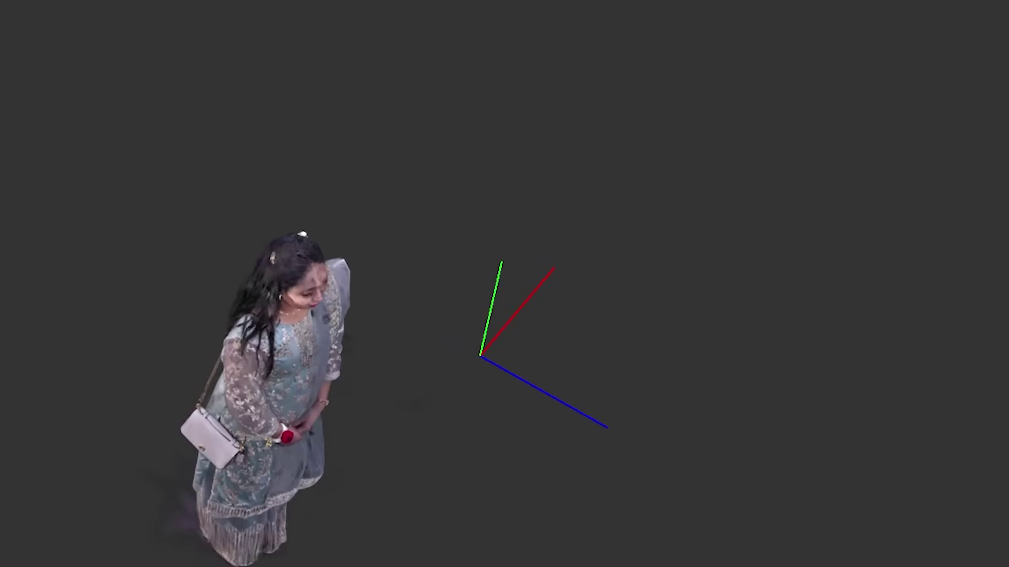
drag(135, 239, 135, 356)
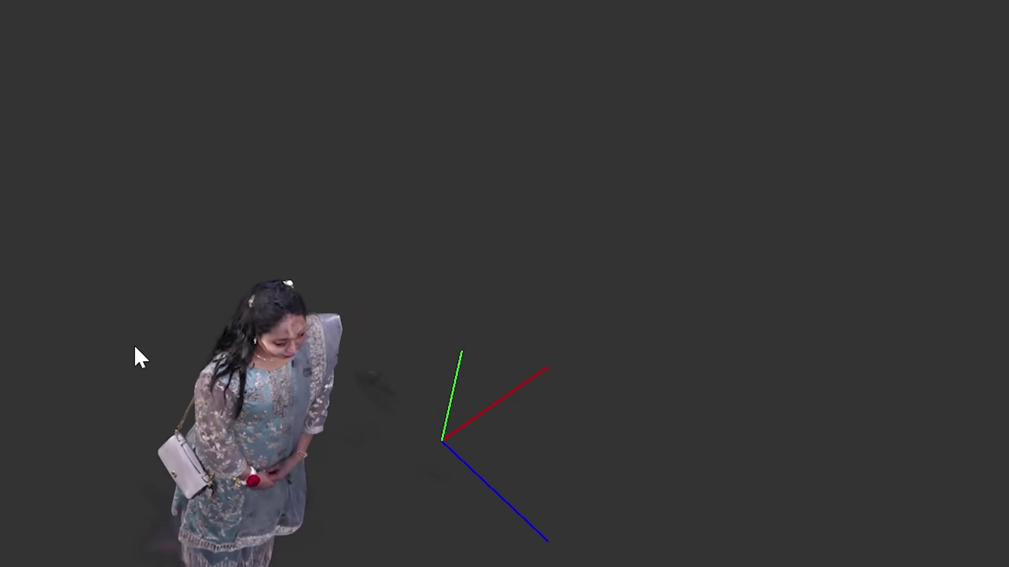
scroll(271, 384, up, 4)
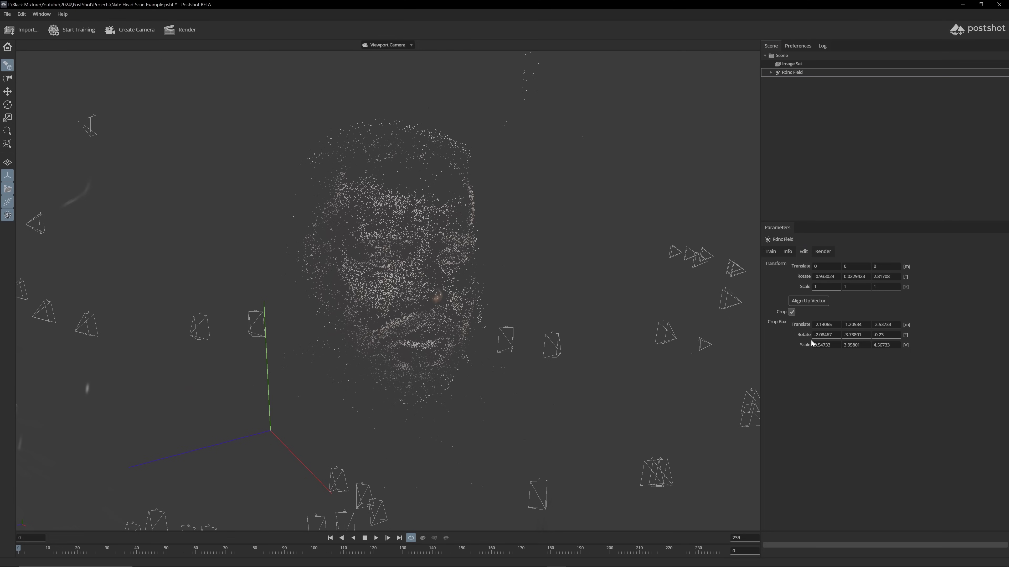
Step: In the head scan project, shrink the radiance field's crop box around the head to a scale of about 2.88, 2.27 and 2.31
drag(417, 286, 342, 294)
drag(816, 345, 838, 345)
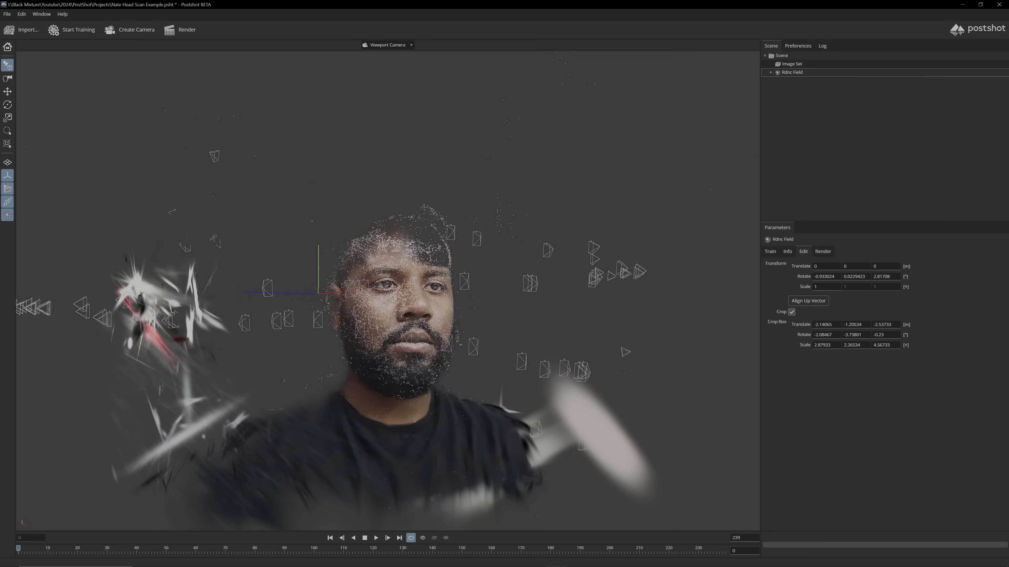
drag(830, 346, 159, 443)
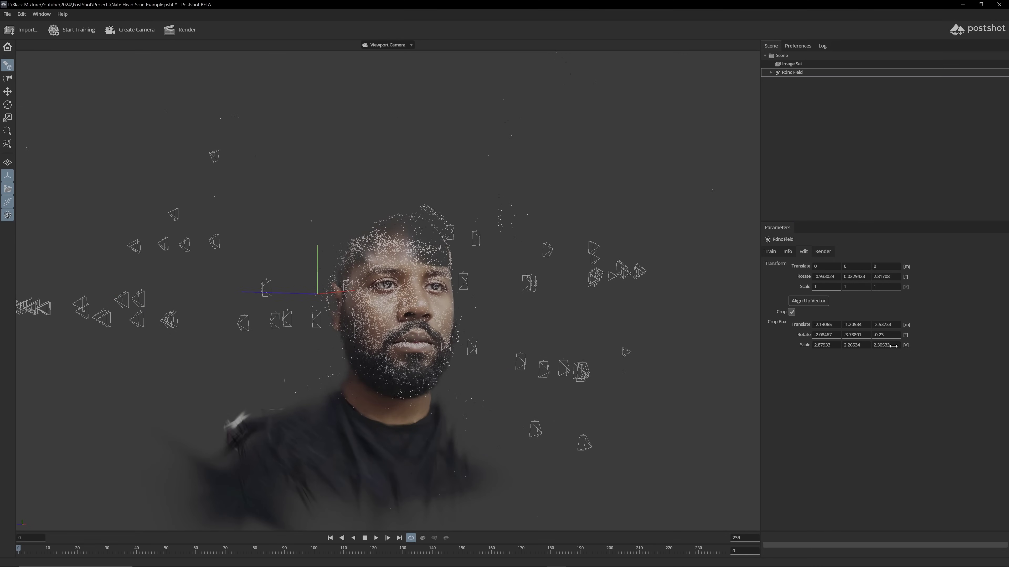
drag(760, 398, 623, 401)
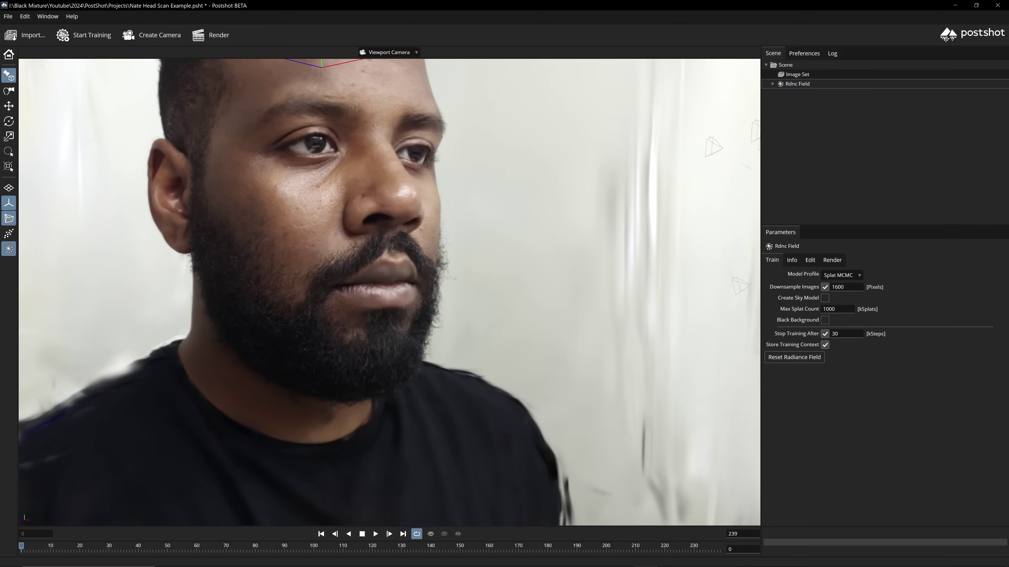
Step: Examine the uncropped head scan up close from a three-quarter angle and from the front
drag(660, 270, 646, 340)
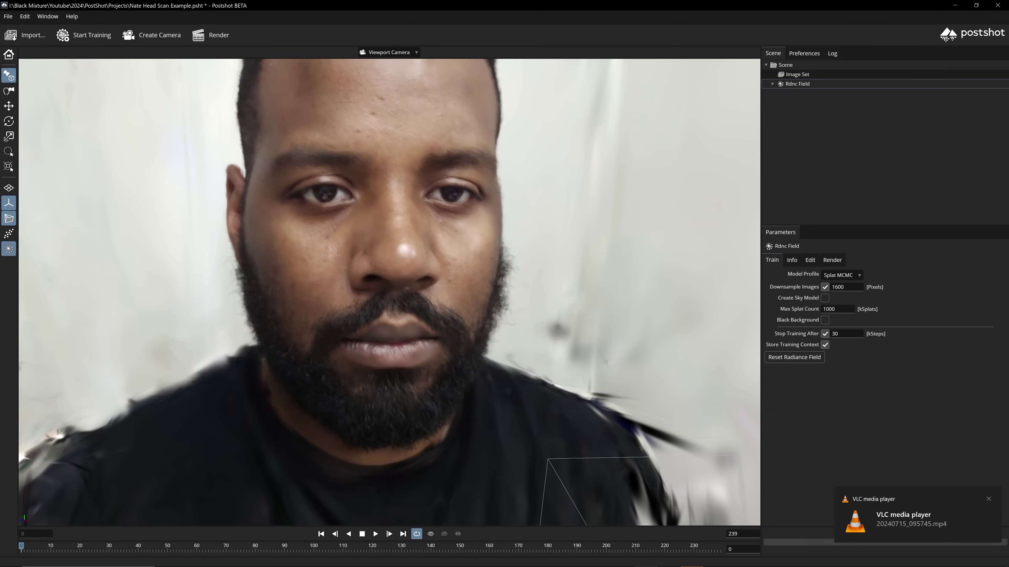
drag(594, 316, 528, 302)
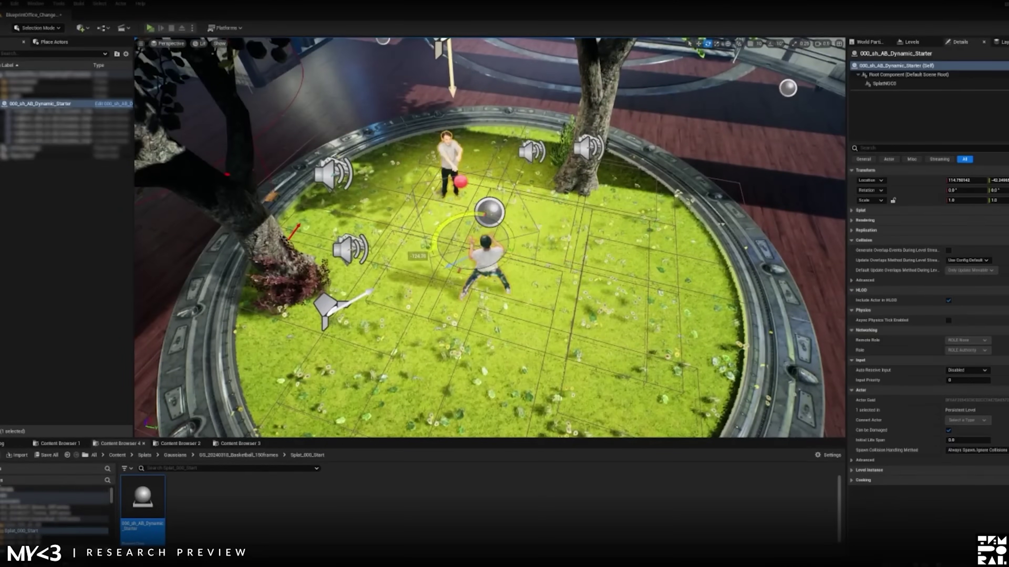
Step: In Unreal Editor, view the splat of the two ball players on the grass circle from a lower angle and start the play preview
right_drag(511, 255, 512, 223)
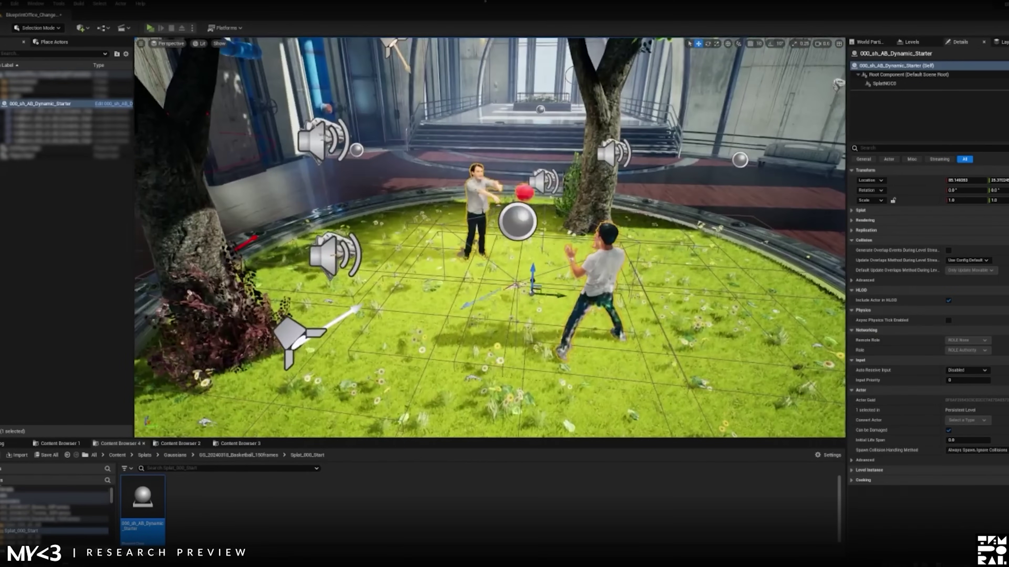
click(149, 29)
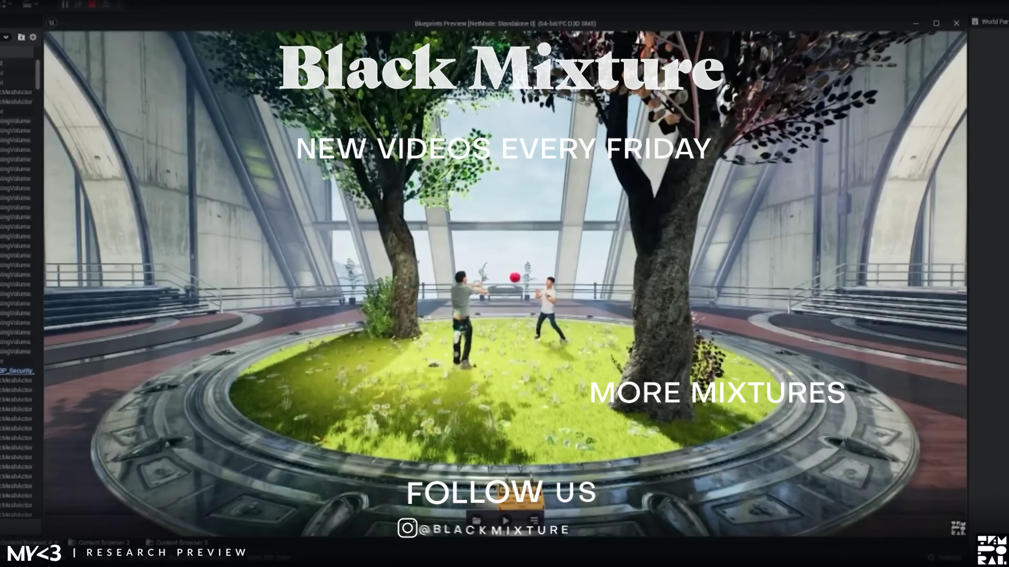